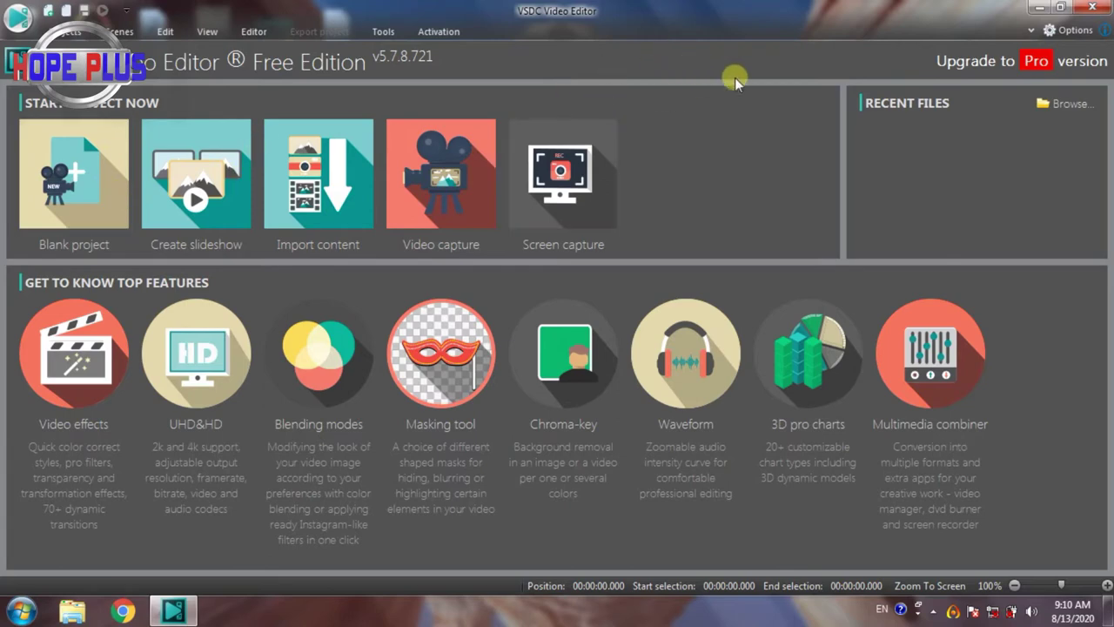
Step: Create a blank project titled Project 1 at 800x480 pixels and 30 fps
left_click(52, 184)
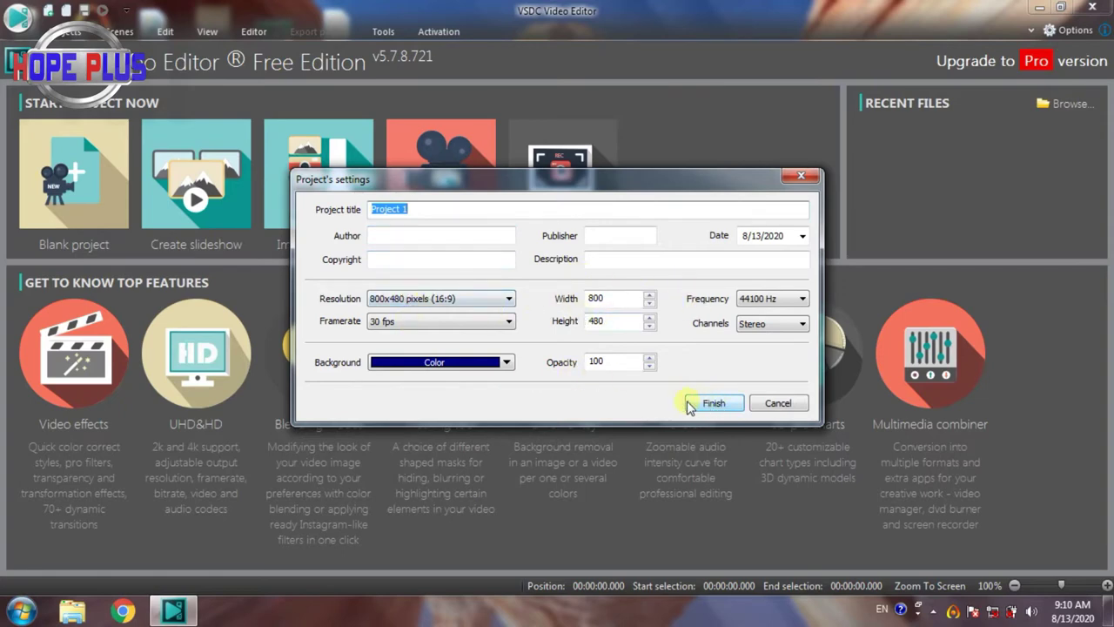
left_click(713, 403)
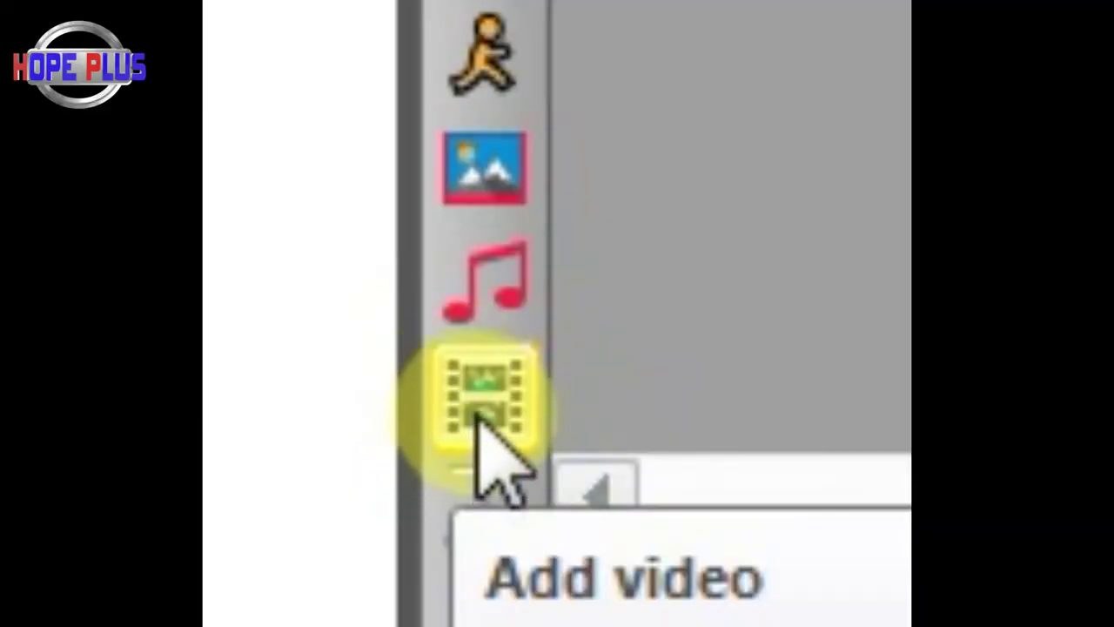
Step: Add the video "subscribe kare facecam" from the cursor position on a new layer and shift it to Left 2, Top 8
left_click(477, 406)
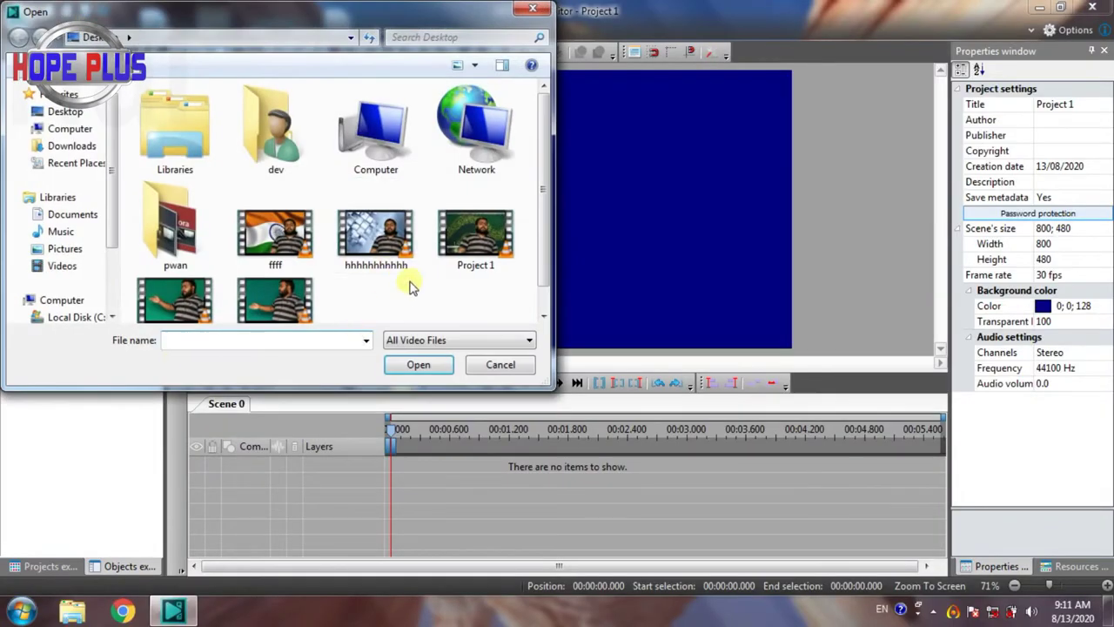
left_click(200, 314)
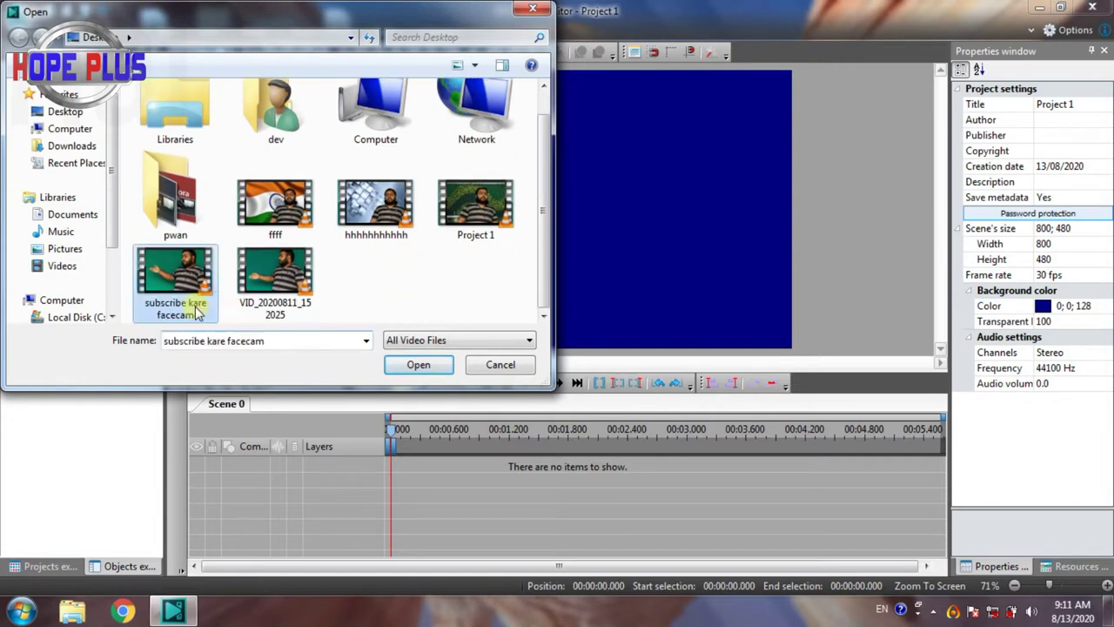
left_click(416, 365)
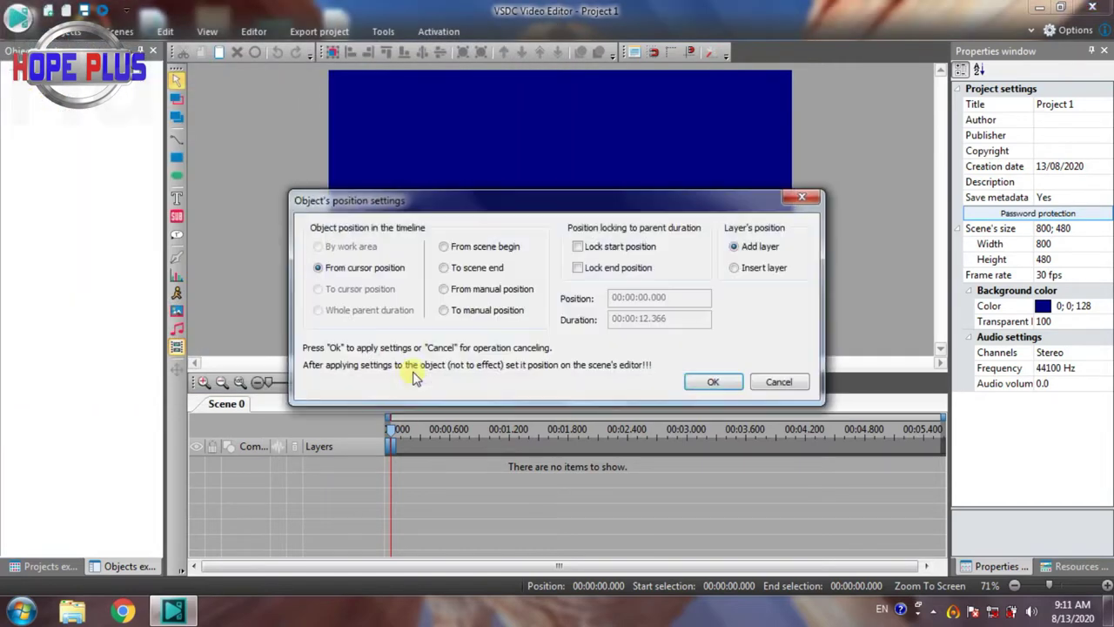
left_click(701, 386)
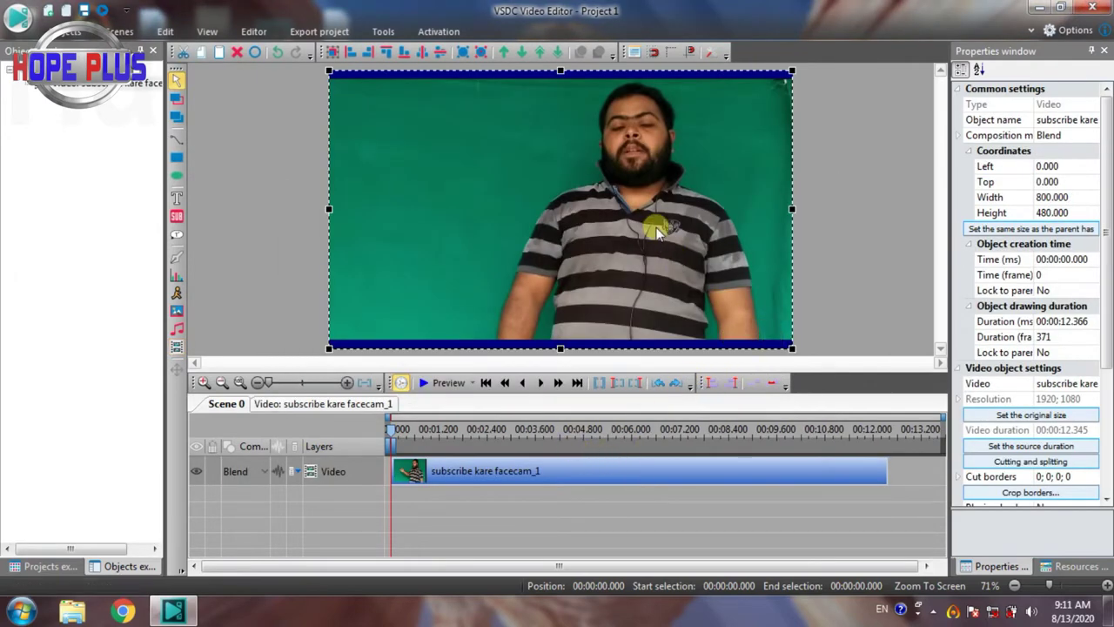
left_click_drag(655, 230, 667, 228)
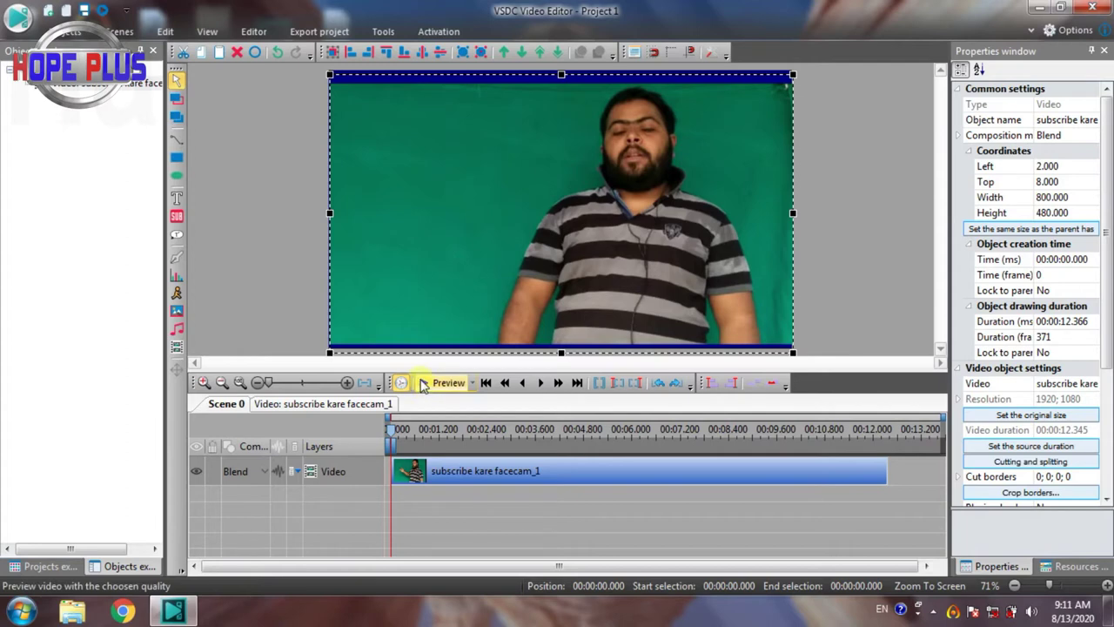
Step: Preview the scene with the green-screen footage and close the preview
left_click(427, 382)
left_click(267, 465)
left_click(266, 464)
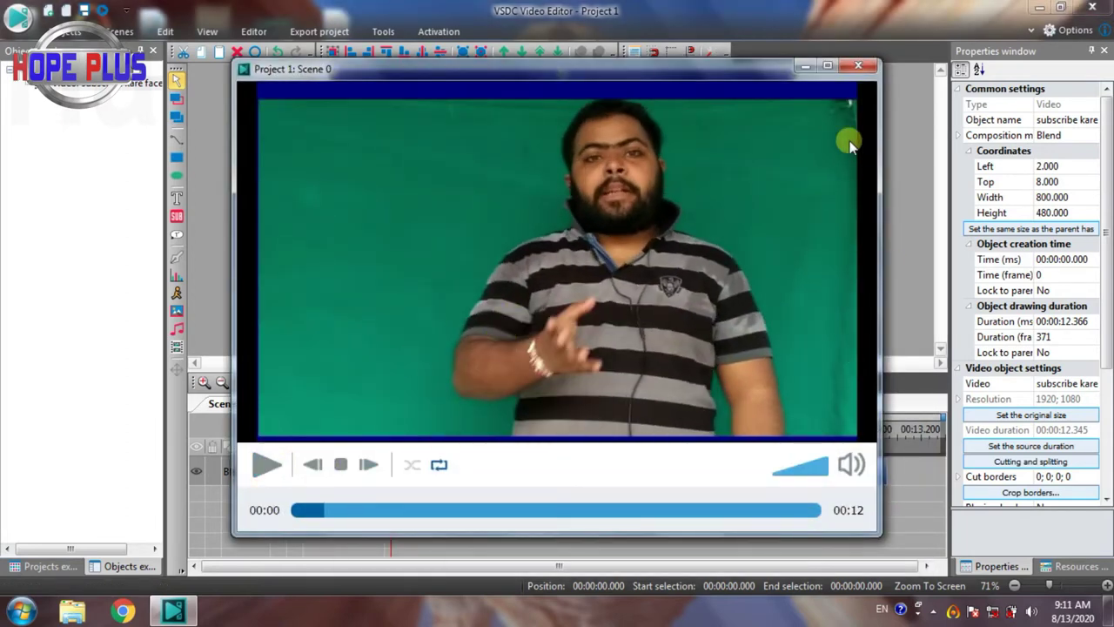
left_click(859, 64)
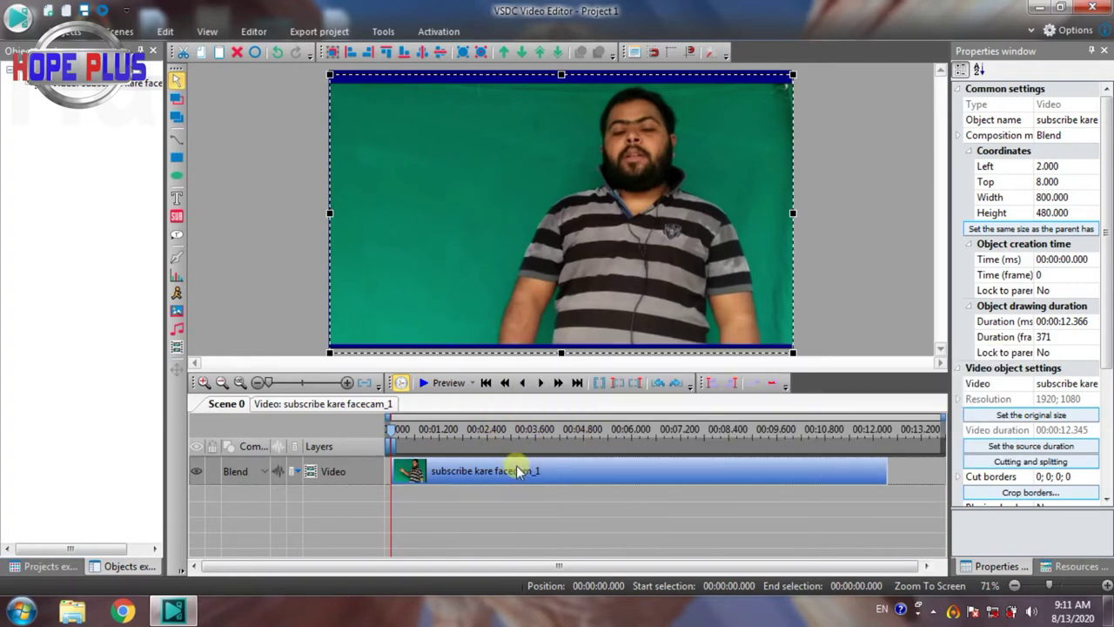
Step: Apply the Background remover transparency effect to the video for the whole parent duration
left_click(250, 33)
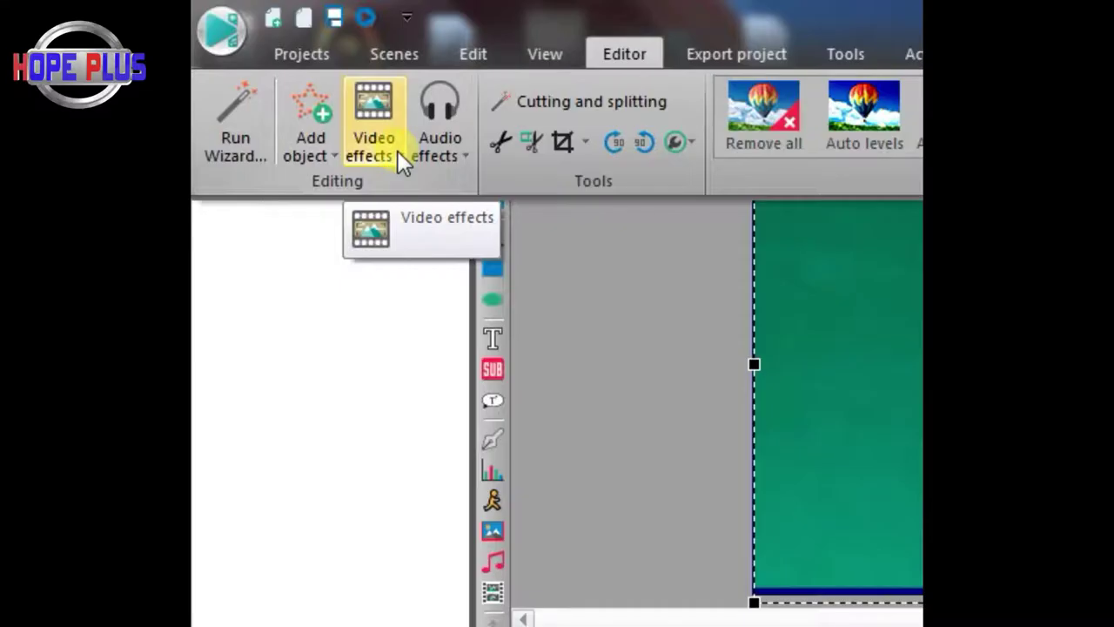
left_click(120, 89)
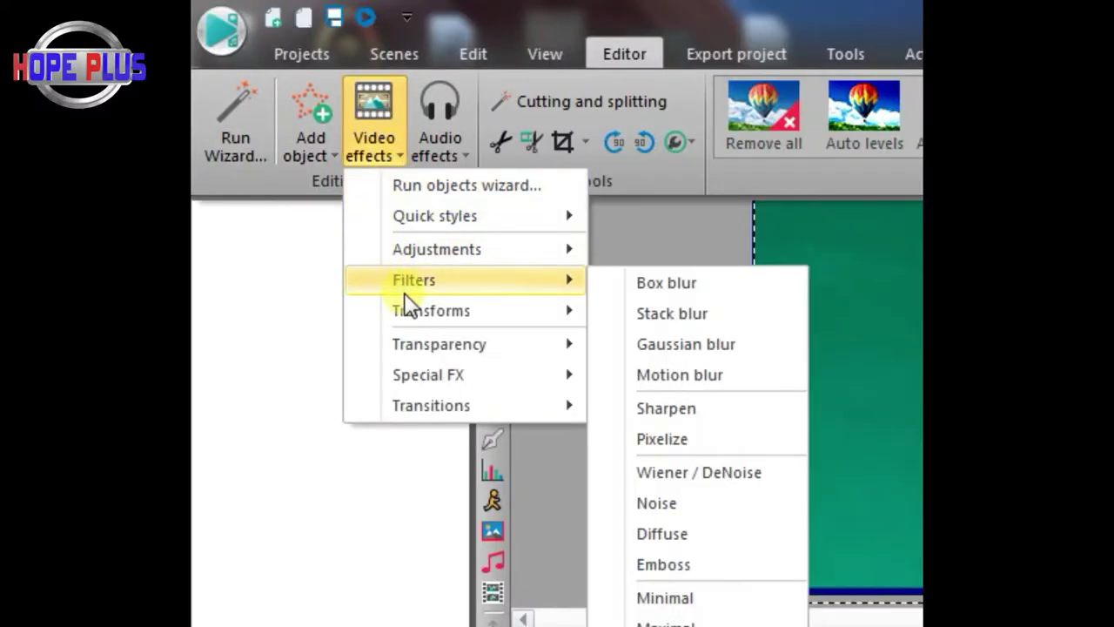
mouse_move(410, 342)
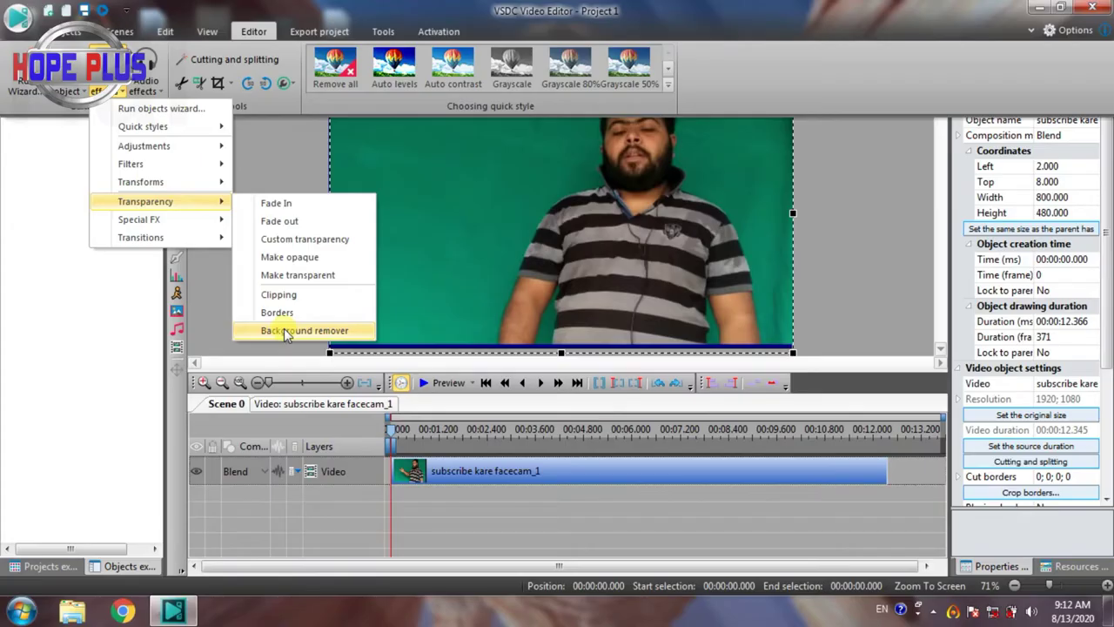
left_click(676, 562)
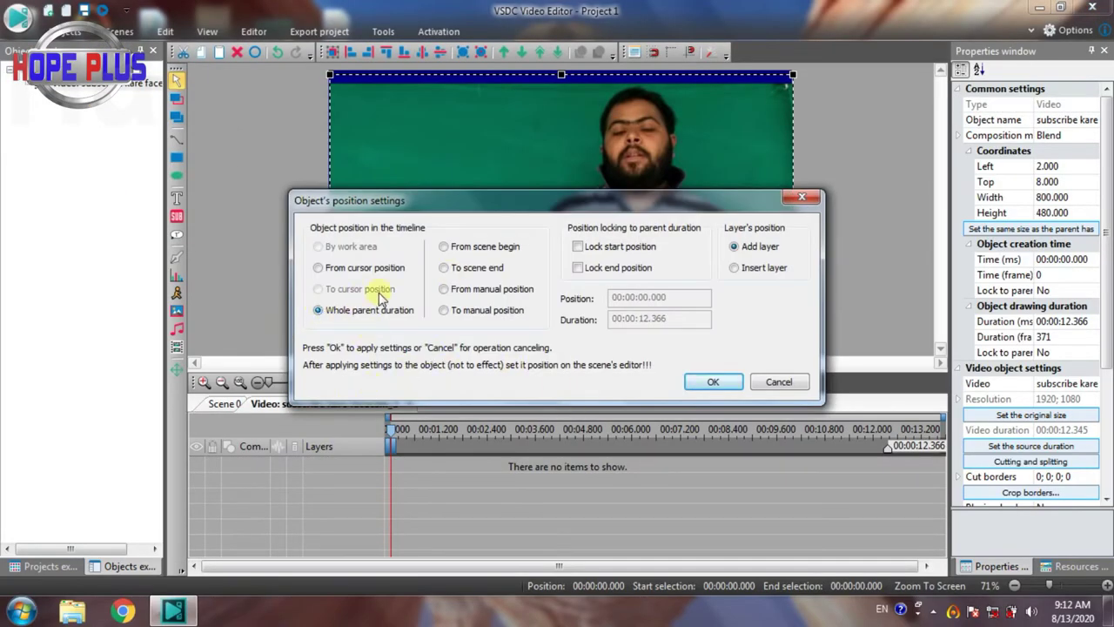
left_click(697, 382)
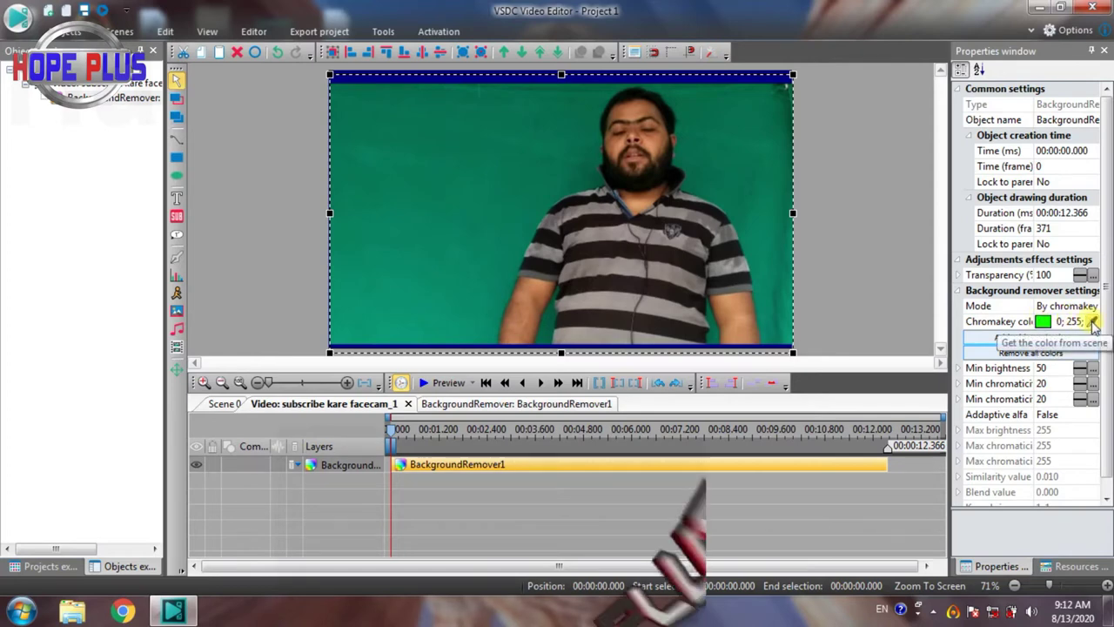
Step: Set the background remover's chromakey color by sampling the green backdrop in the video
left_click(1093, 322)
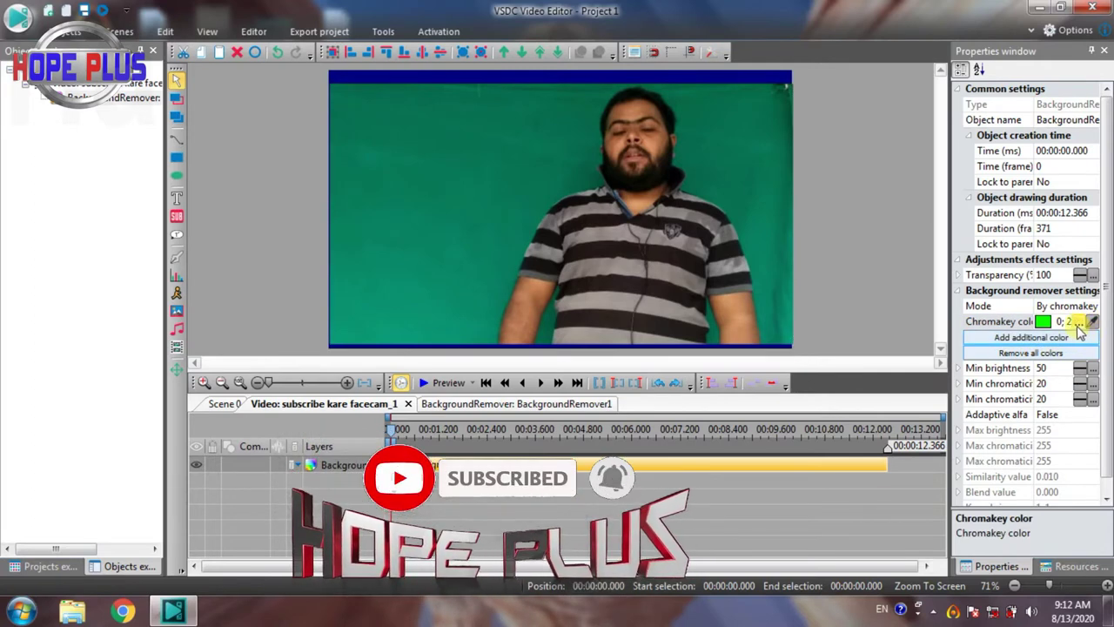
left_click(1079, 322)
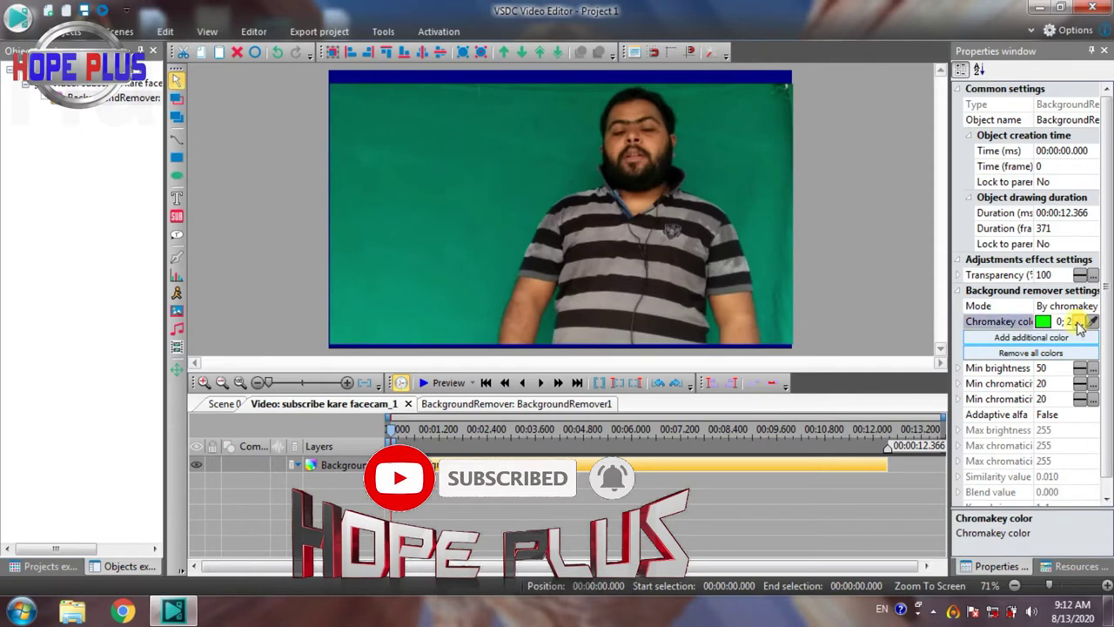
left_click_drag(514, 171, 183, 147)
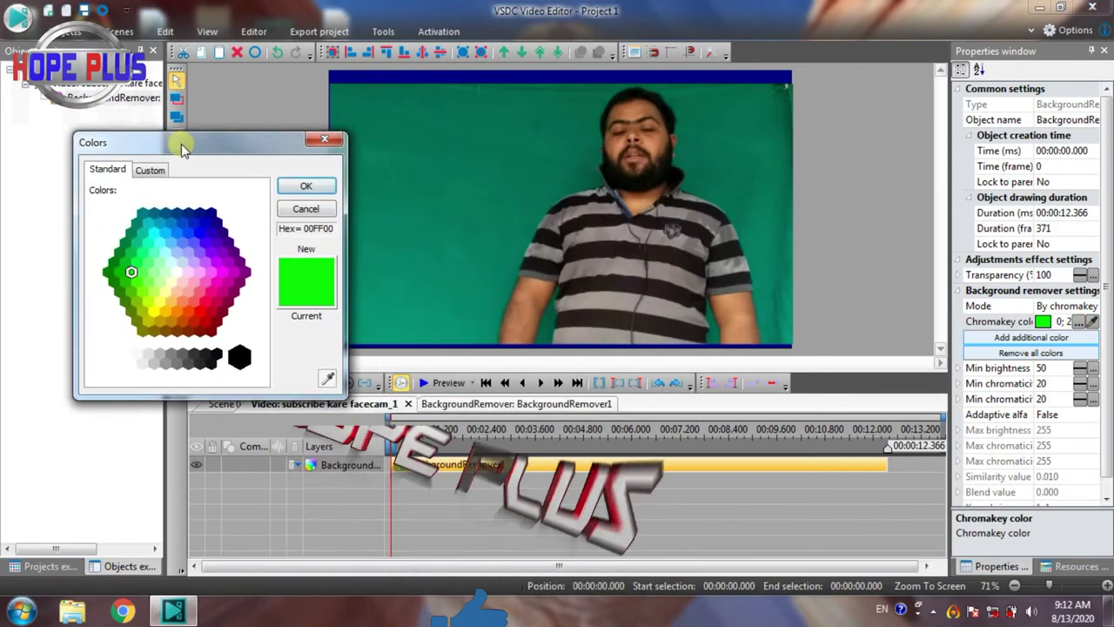
left_click(327, 383)
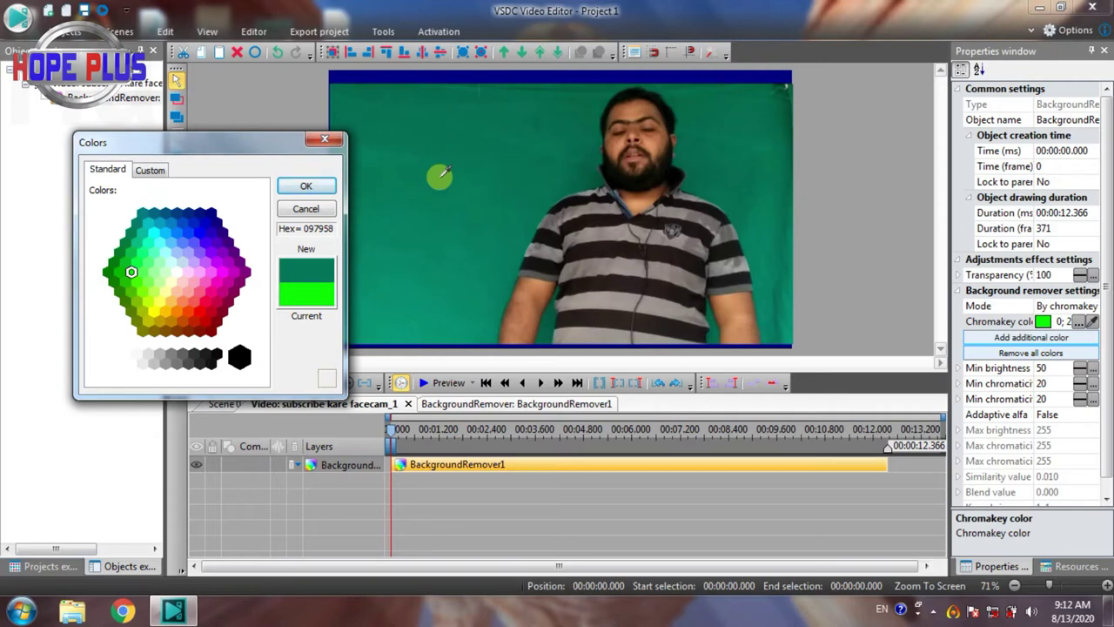
left_click(306, 184)
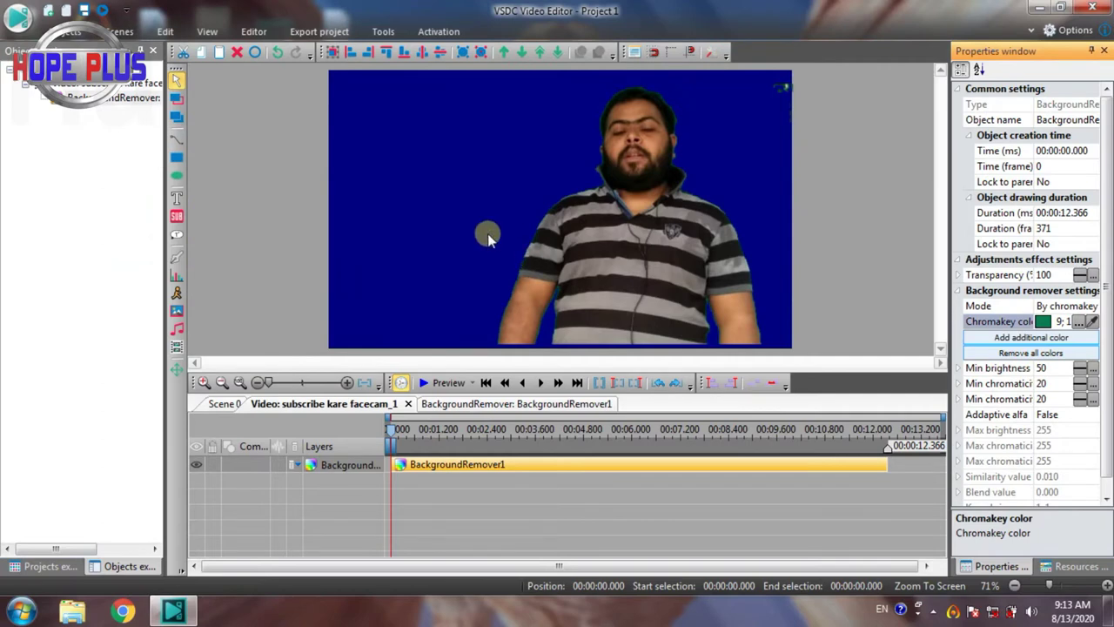
Step: Preview the video with its green background removed, pausing playback to check the keying
left_click(428, 383)
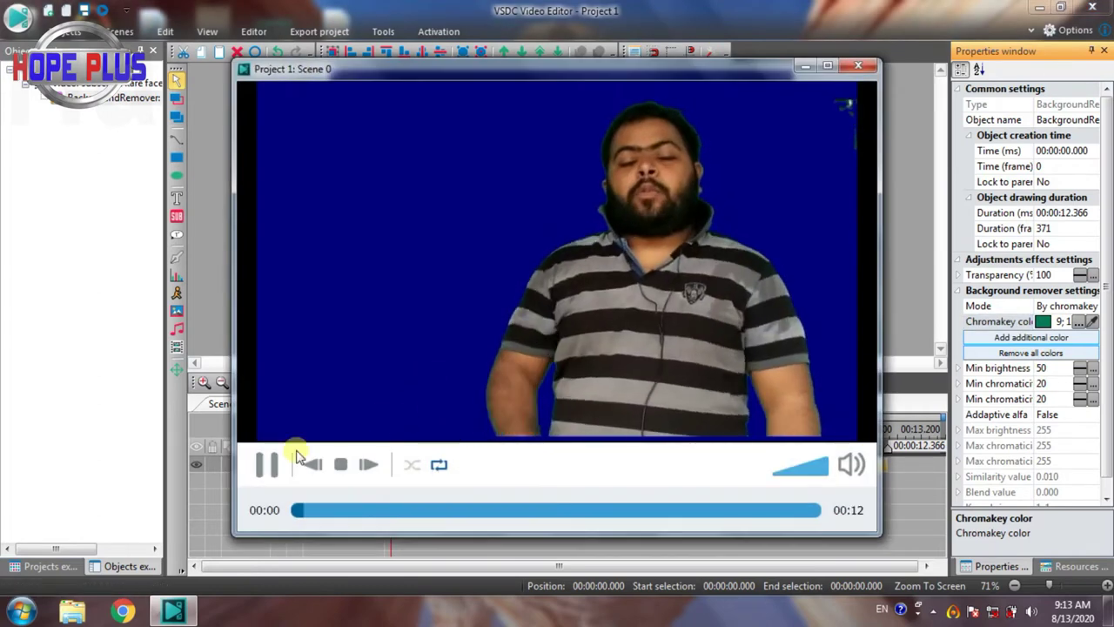
left_click(265, 463)
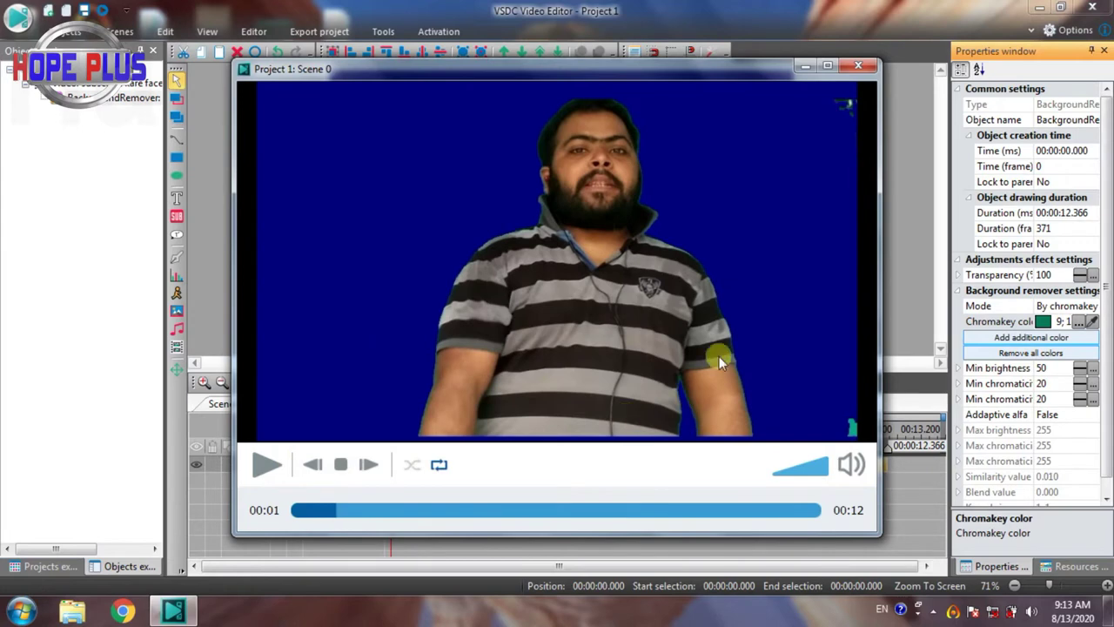
left_click(856, 68)
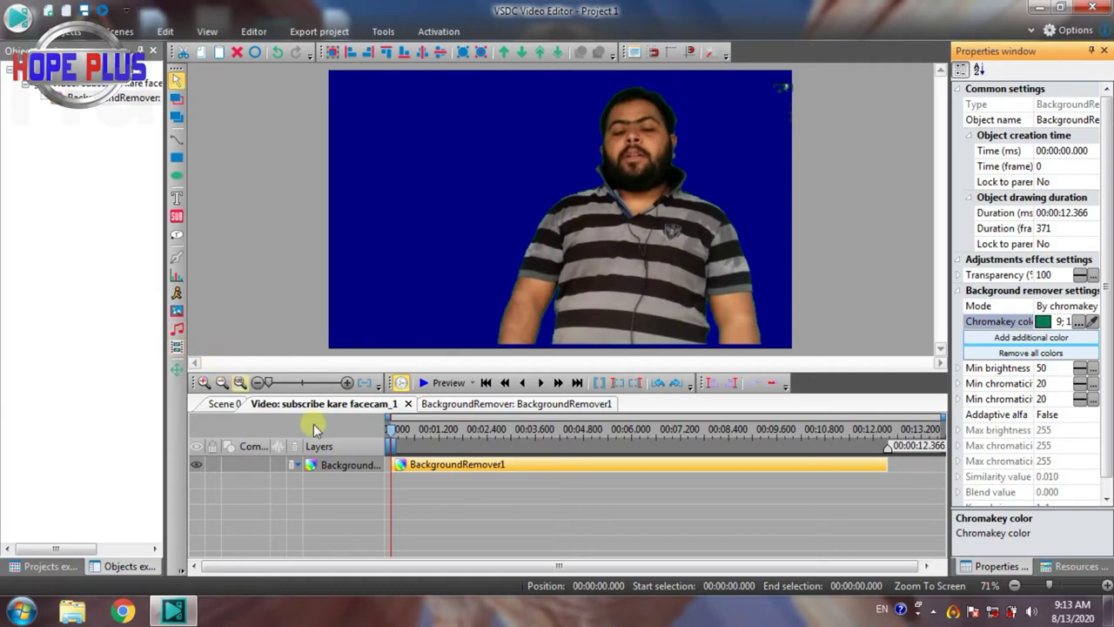
Step: Add the image "empty-white-wall-background-vacation-home-holiday-villa_42251-79" to Scene 0 from the cursor position on a new layer
left_click(223, 405)
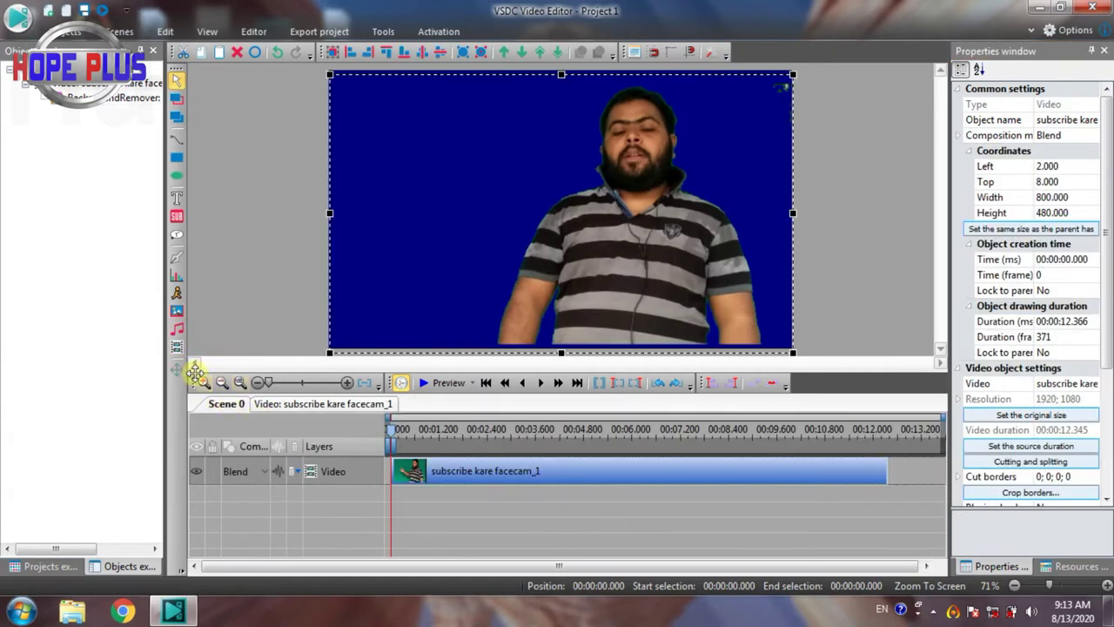
left_click(177, 311)
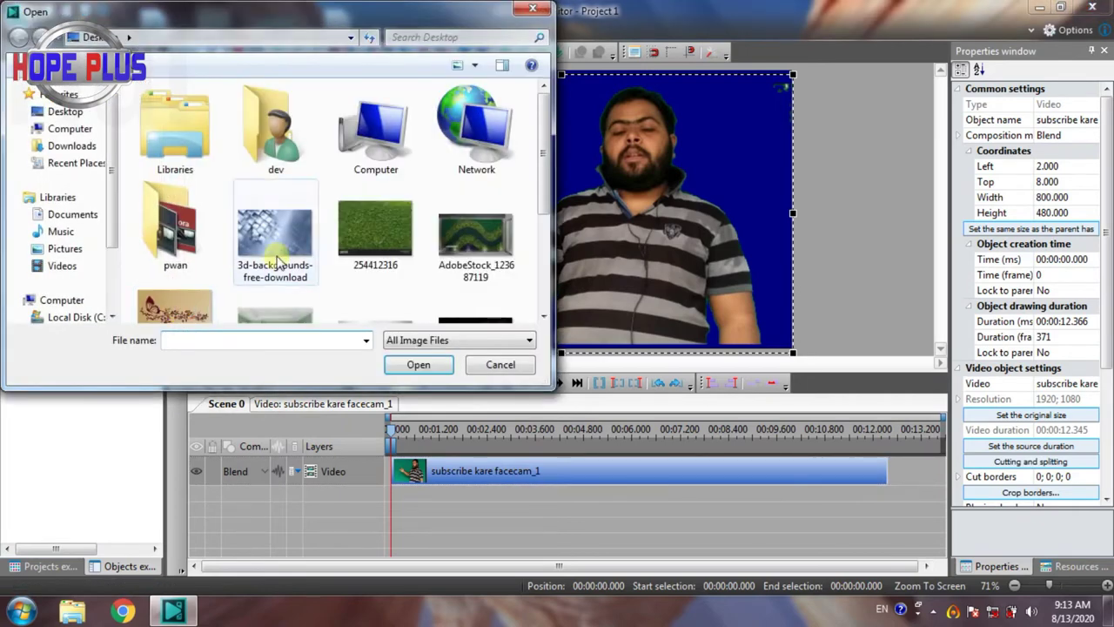
left_click_drag(545, 170, 526, 266)
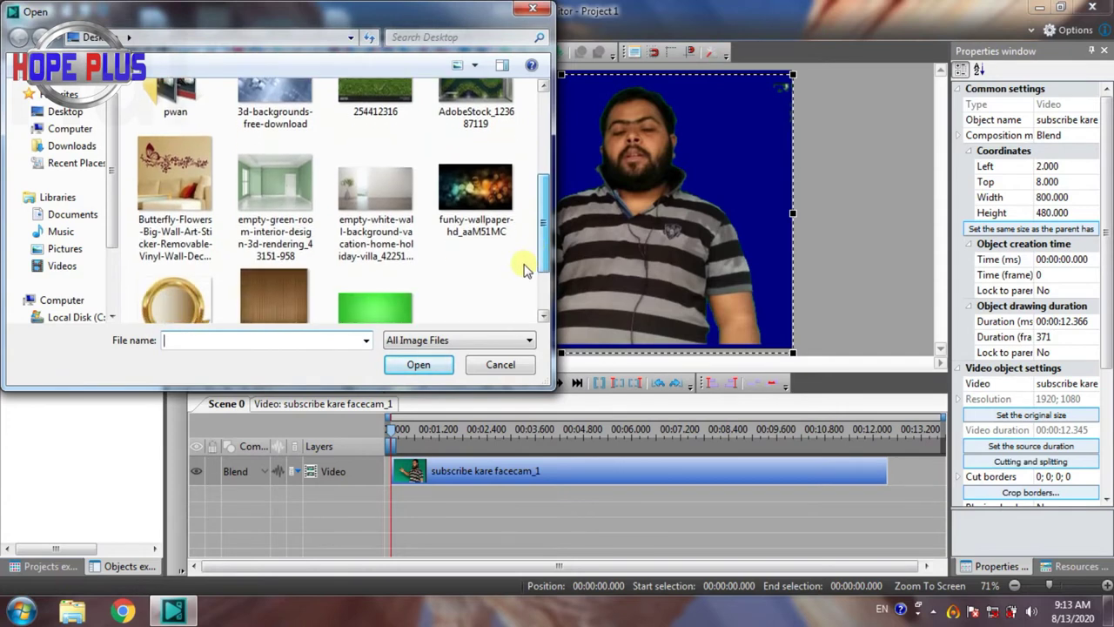
left_click(287, 194)
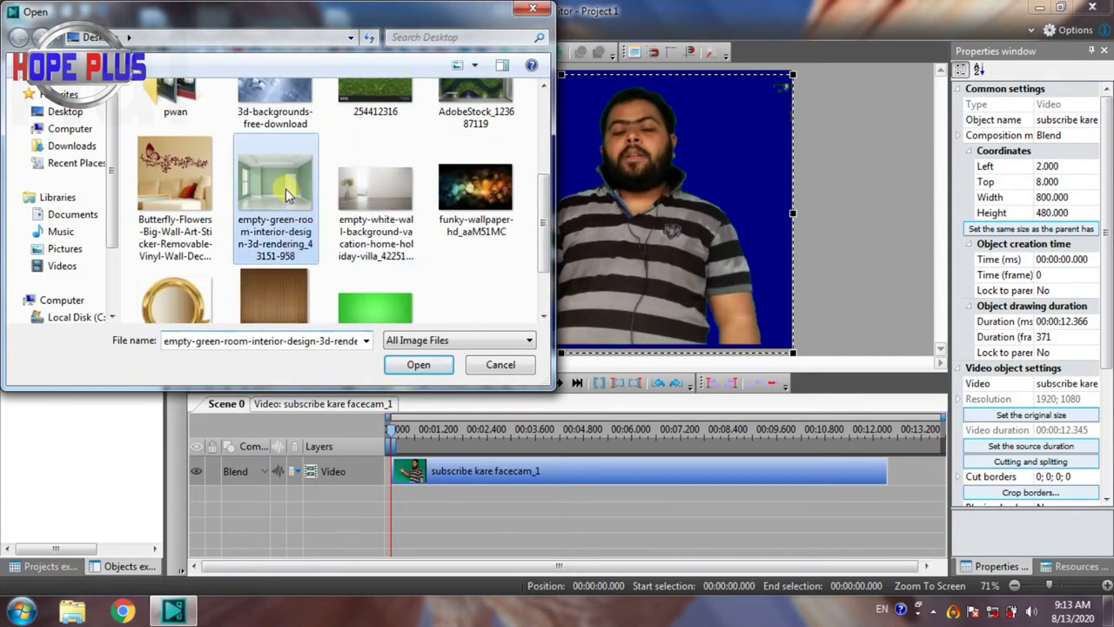
left_click(361, 209)
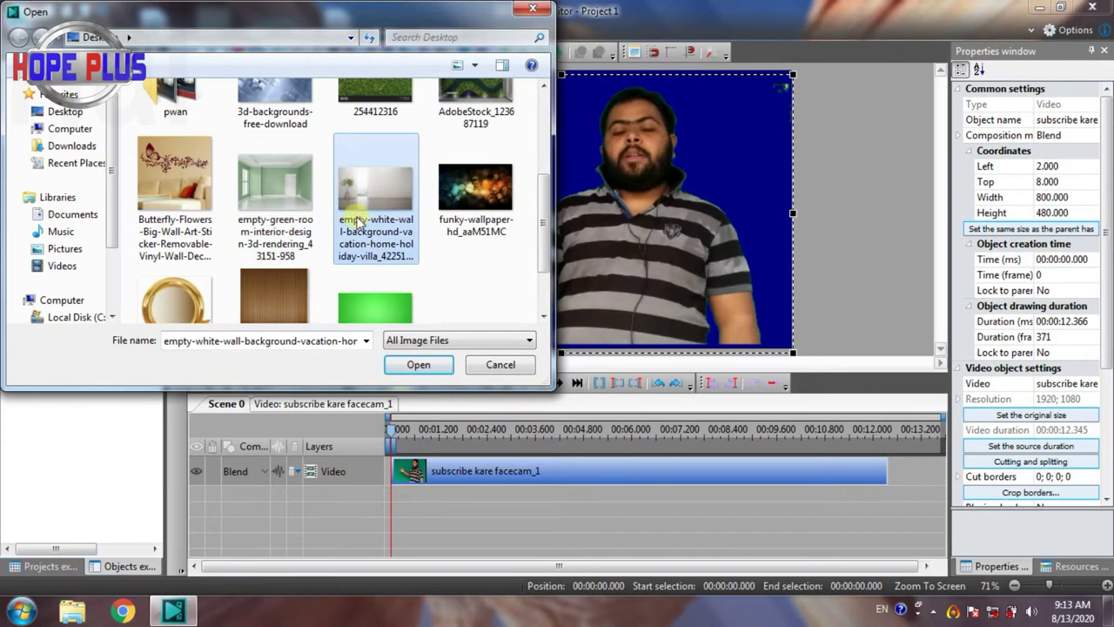
left_click(407, 364)
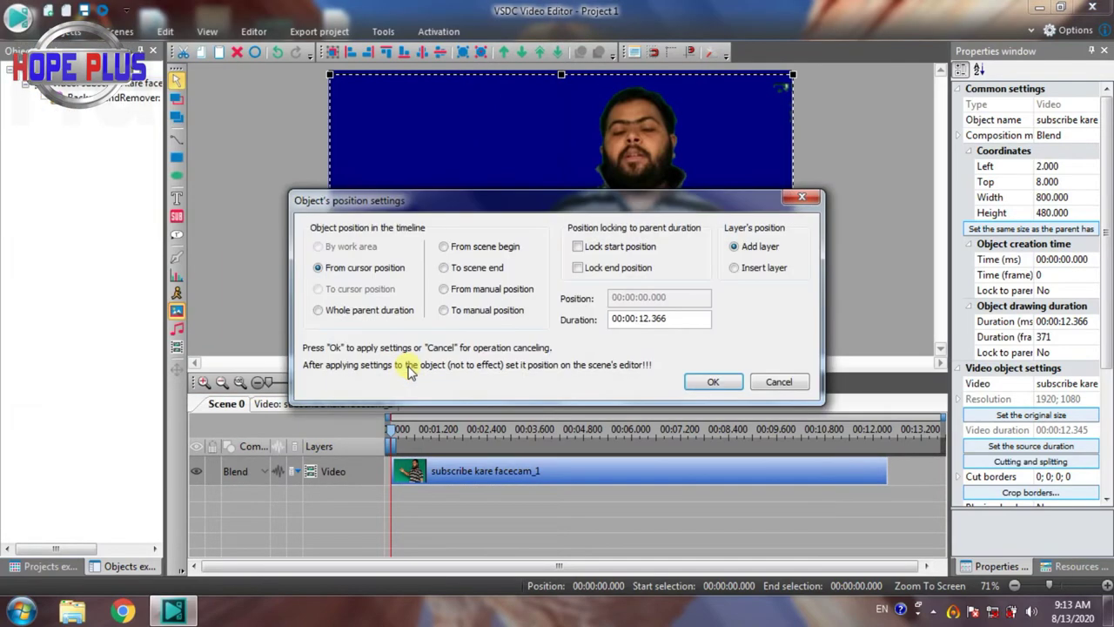
left_click(716, 383)
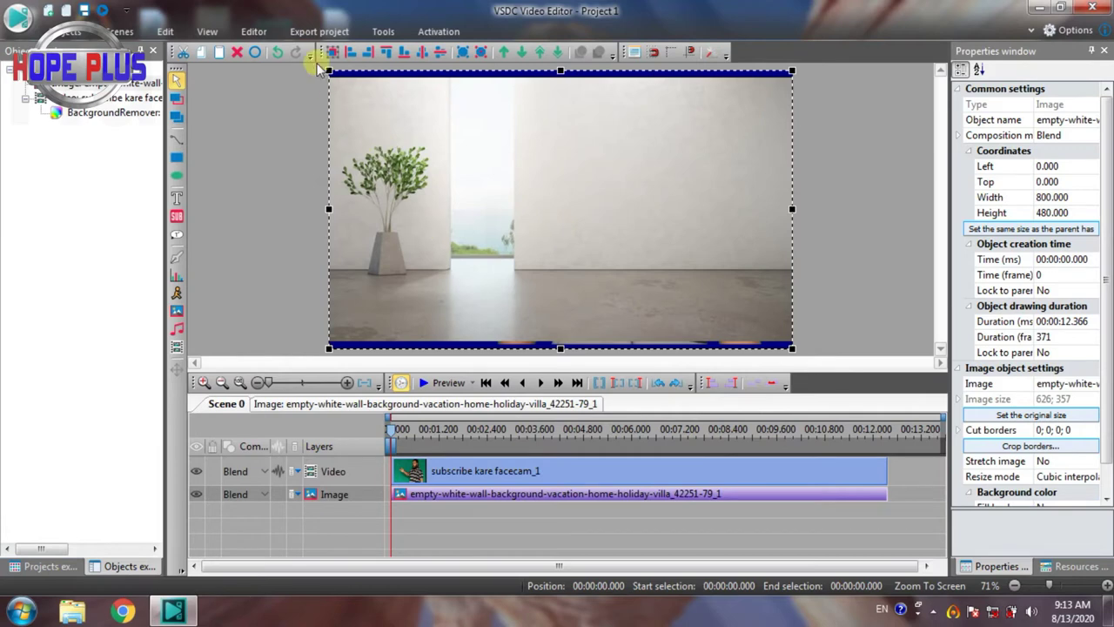
Step: Enlarge the background image to about 844 x 487, position it at about Left -9, Top -2, and preview the scene
left_click_drag(328, 72, 303, 65)
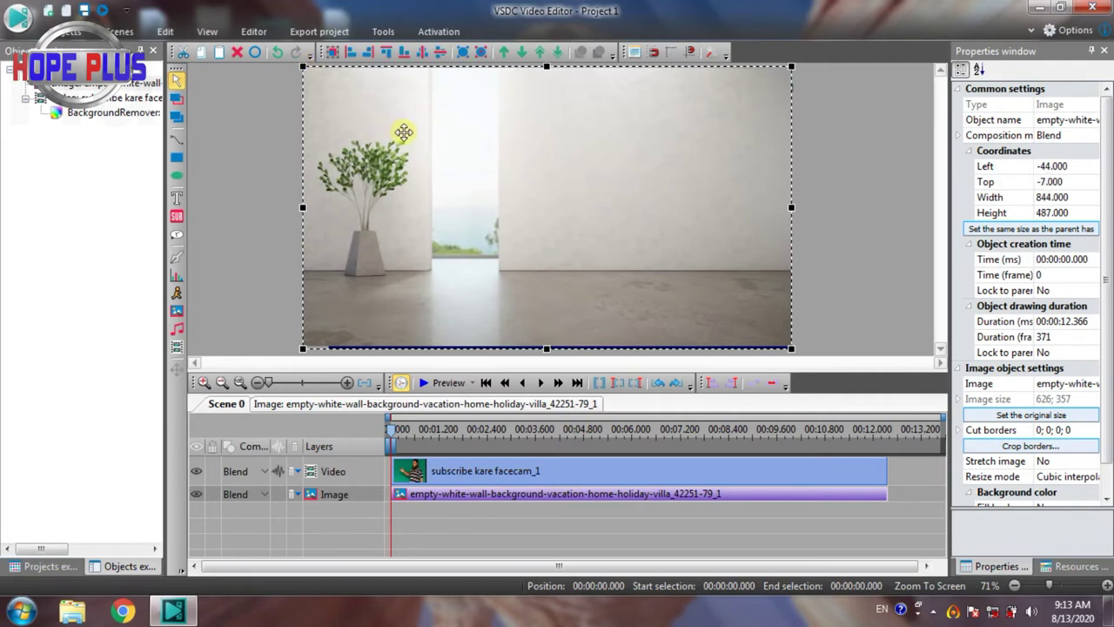
left_click_drag(403, 133, 417, 135)
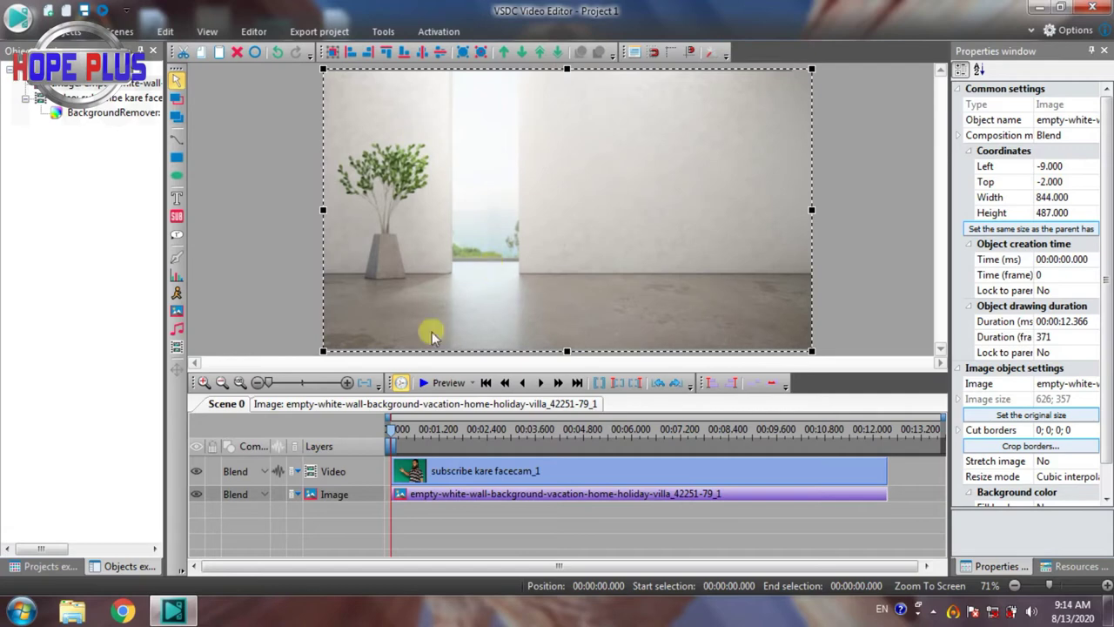
left_click(431, 385)
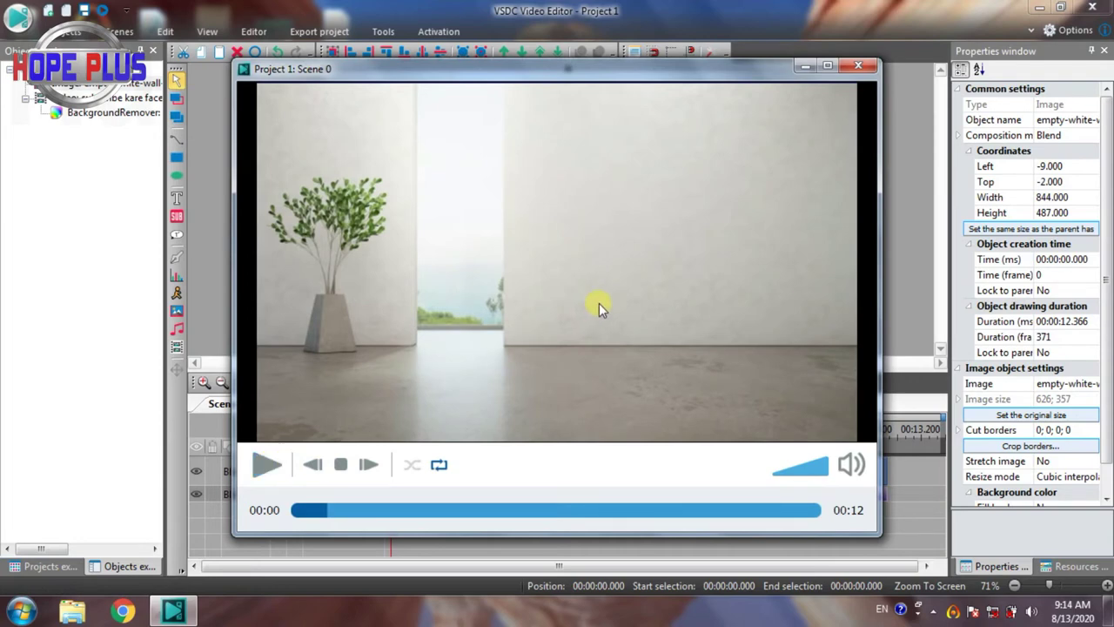
left_click(855, 68)
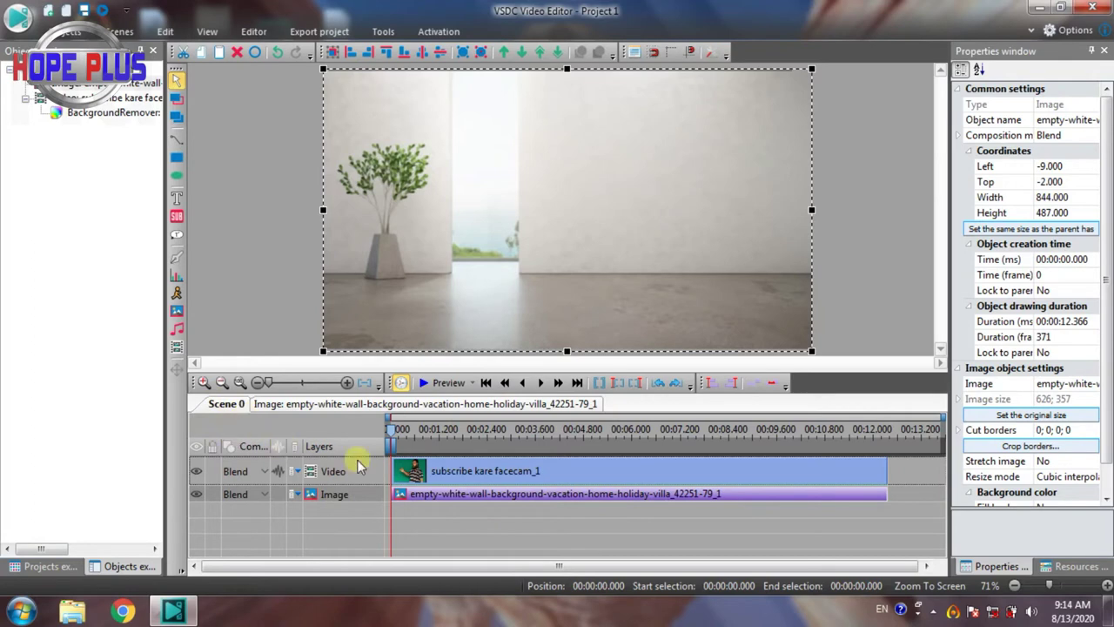
Step: Reorder the layers by moving the room image layer above the facecam video layer in the layer list
mouse_move(446, 495)
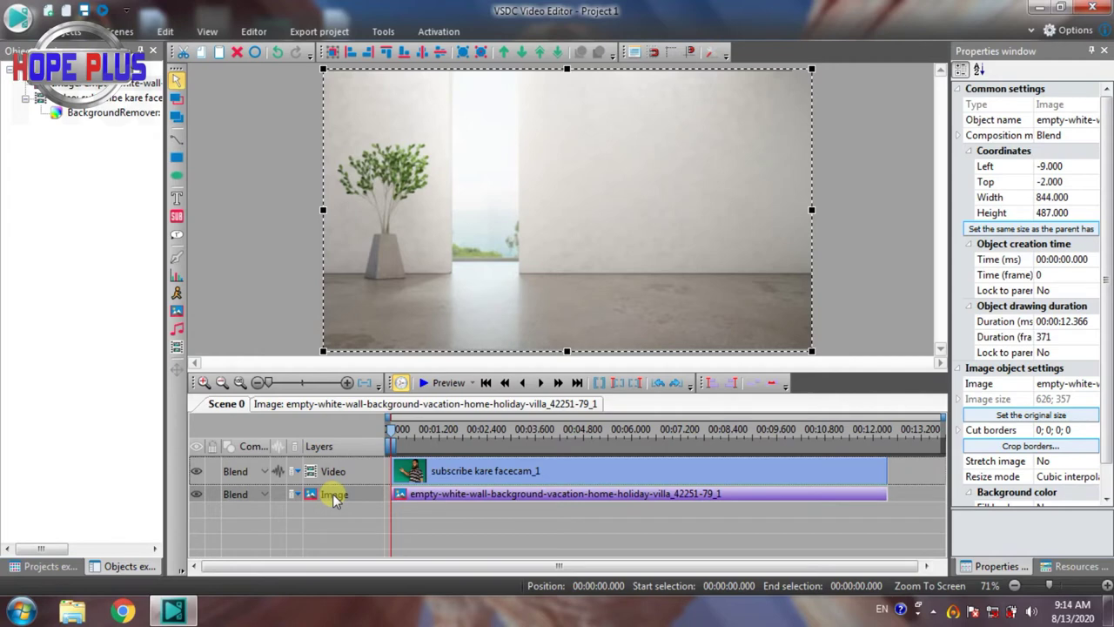
left_click_drag(335, 495, 337, 470)
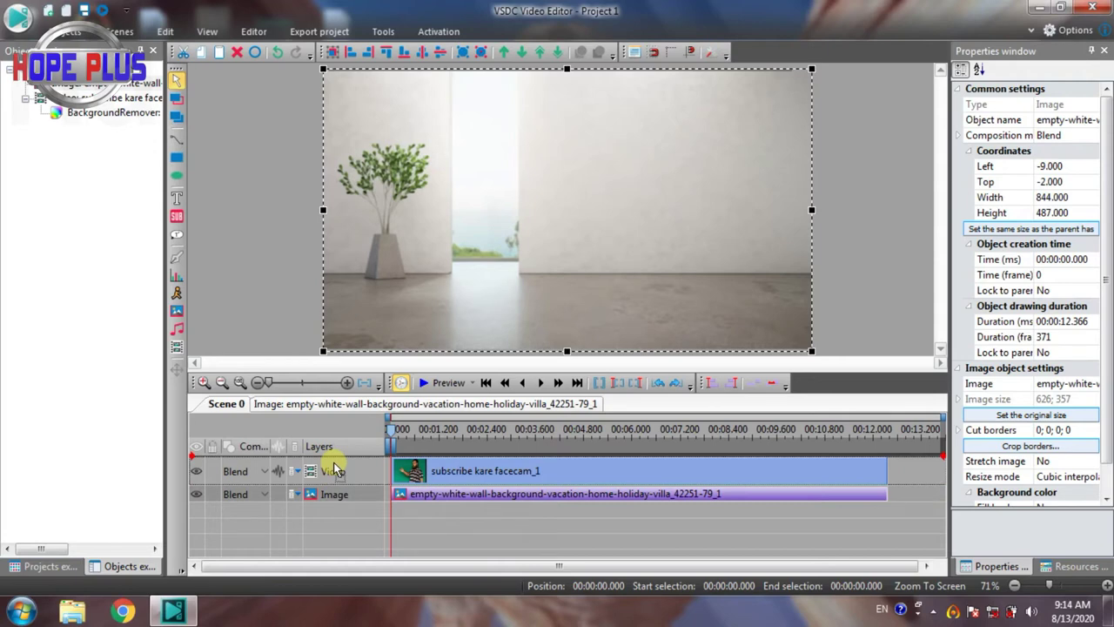
left_click_drag(337, 470, 333, 460)
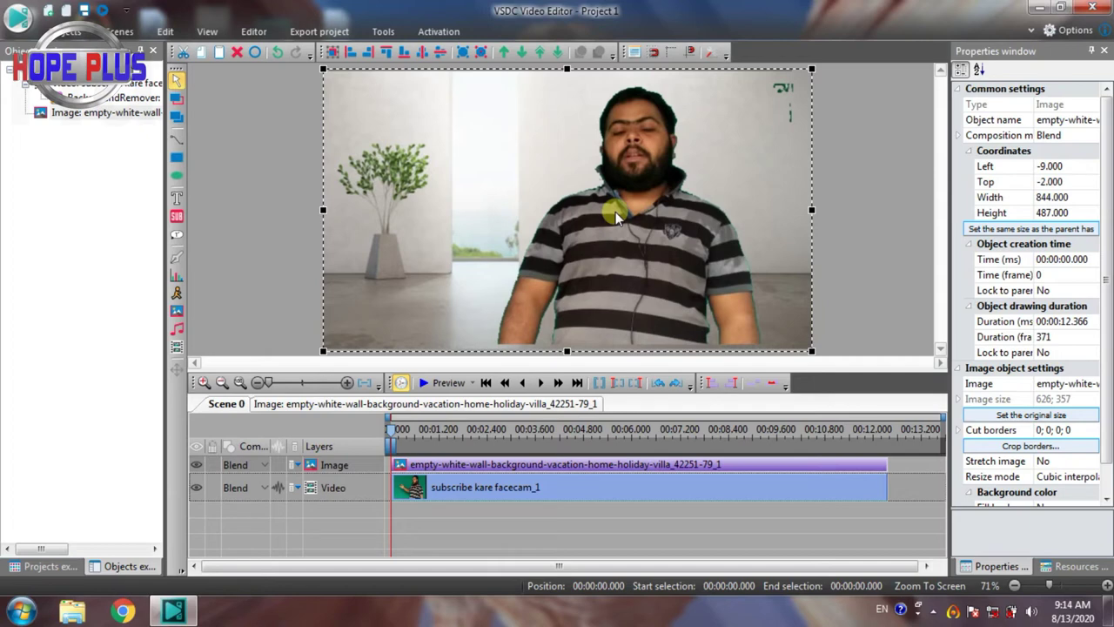
Step: Preview the scene with the person over the room image, replaying an earlier part and pausing to check the keying
left_click(434, 383)
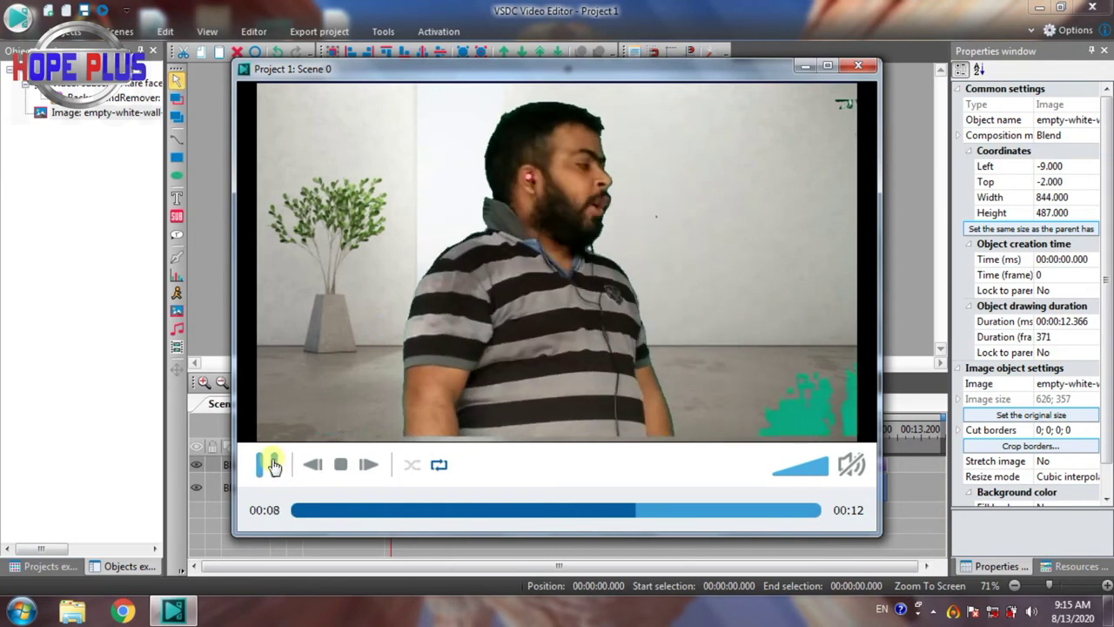
left_click(396, 510)
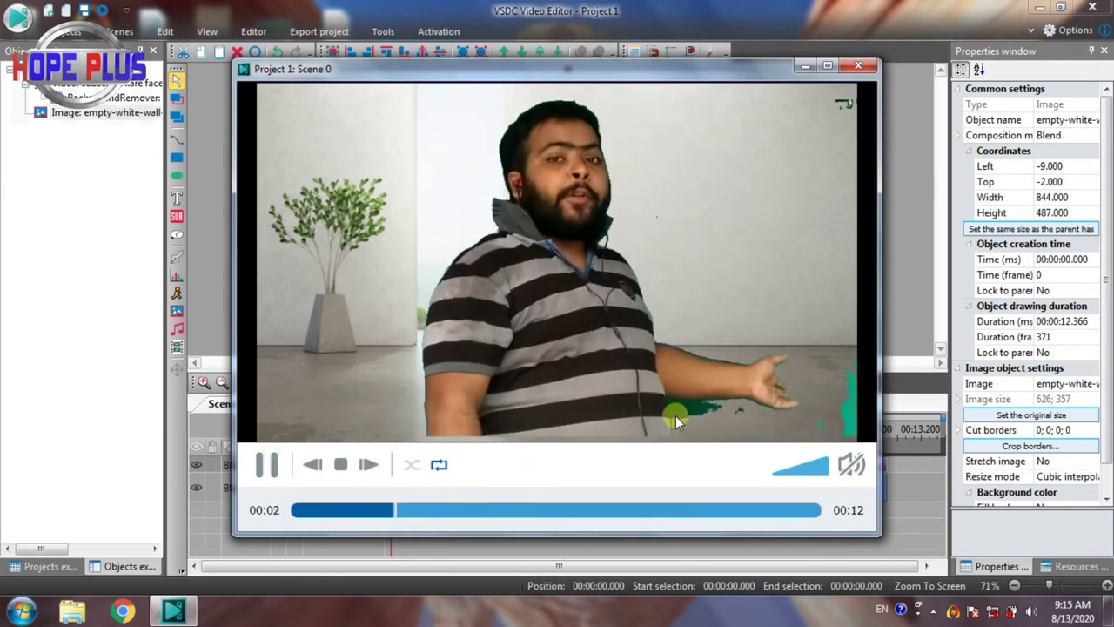
left_click(265, 478)
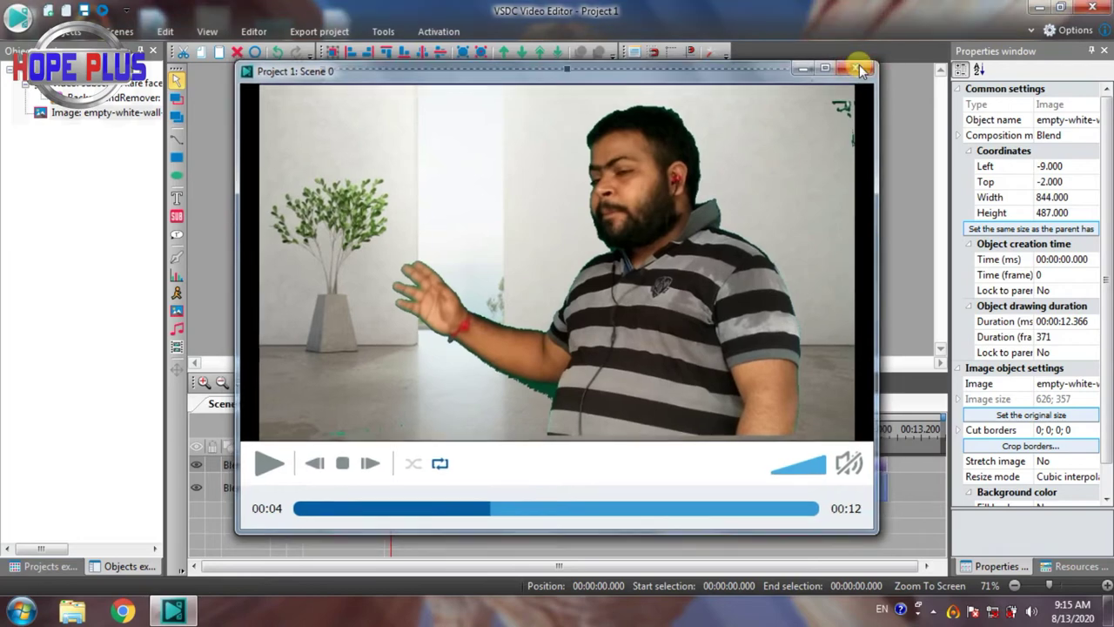
left_click(859, 67)
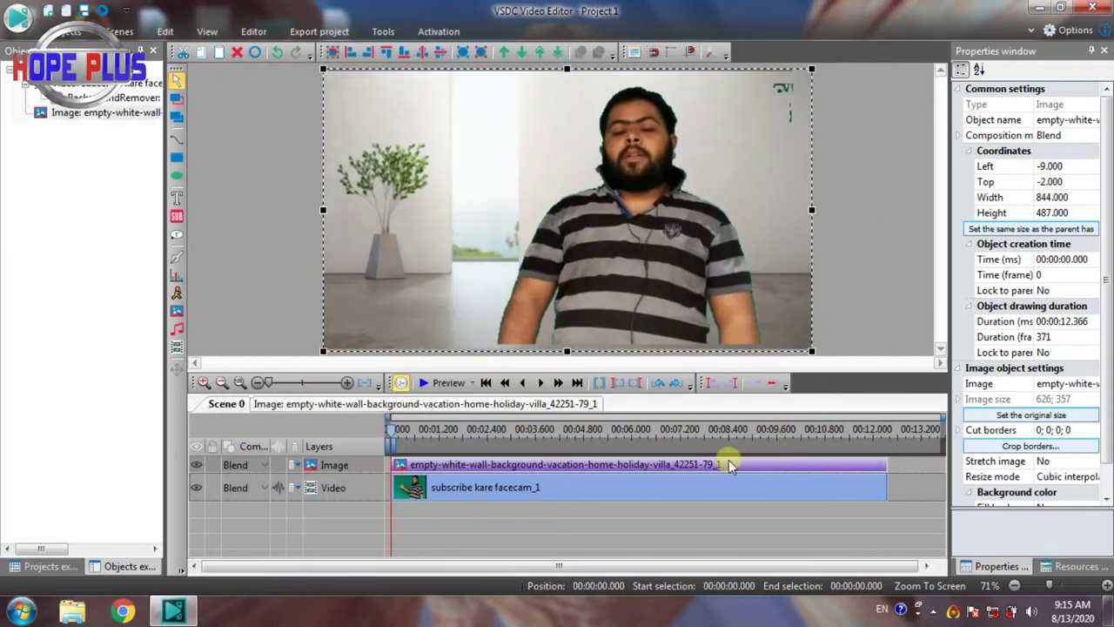
Step: Open the subscribe kare facecam_1 video's effects and select its background remover to show the settings
left_click(411, 486)
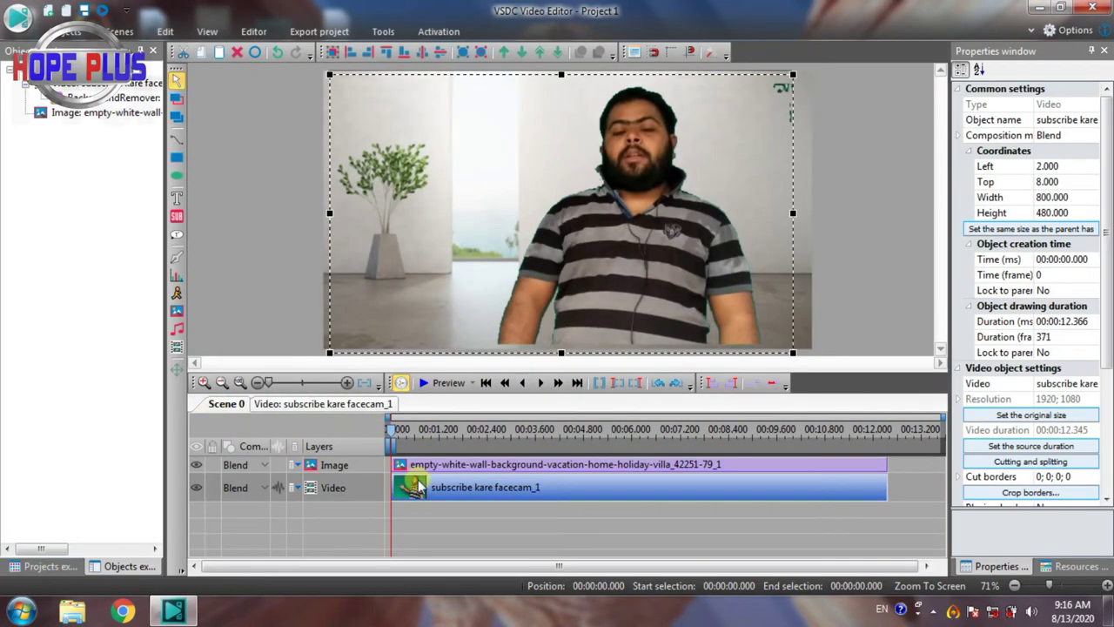
double_click(468, 490)
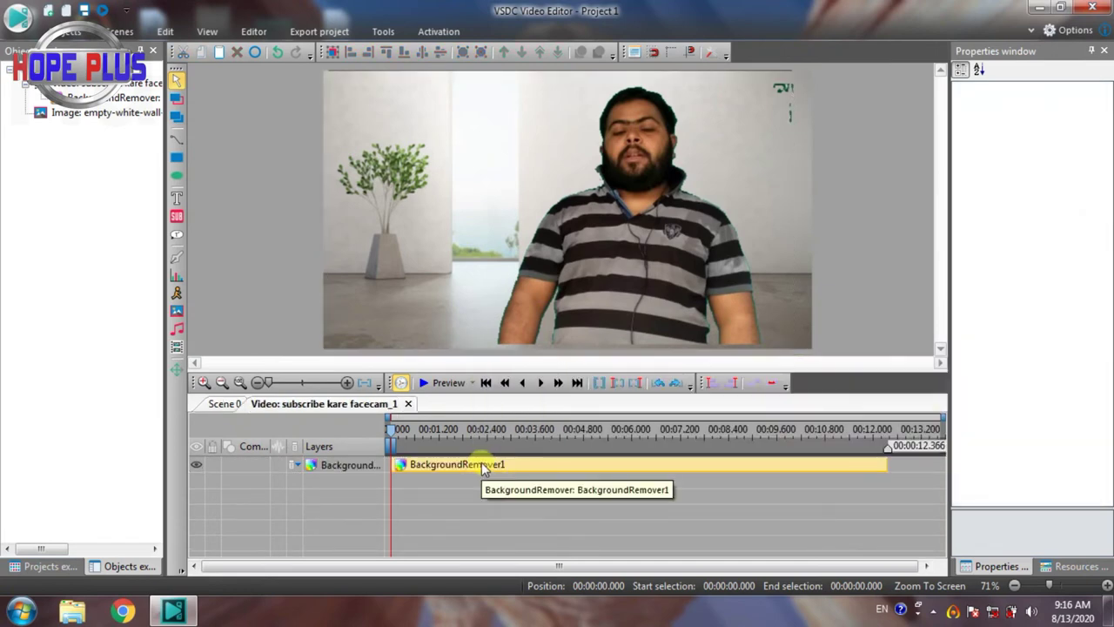
double_click(483, 466)
left_click(218, 406)
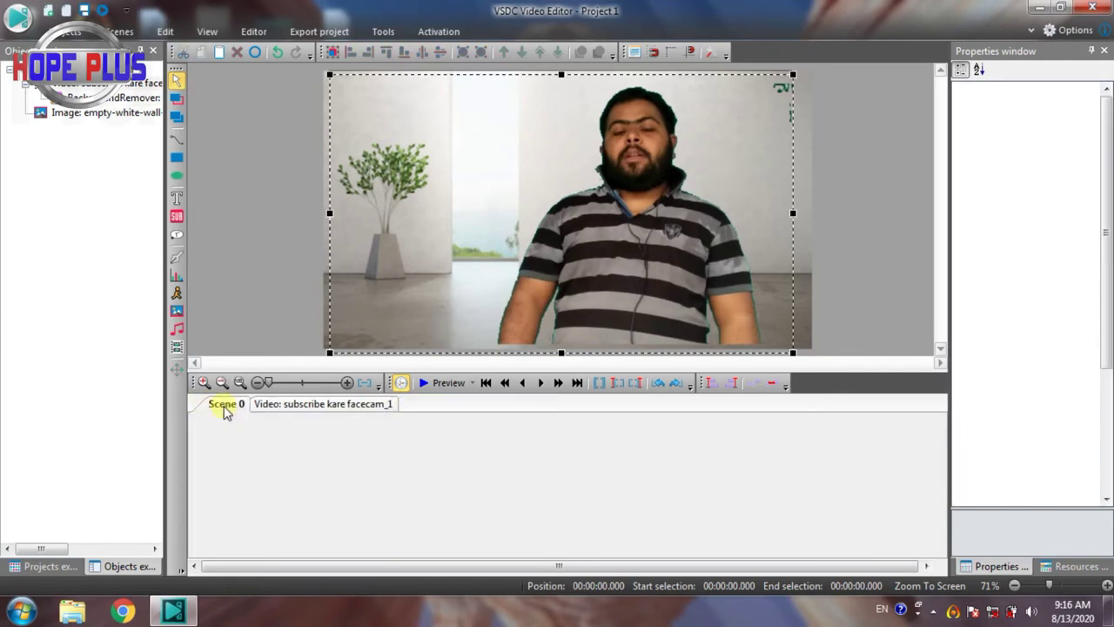
double_click(423, 487)
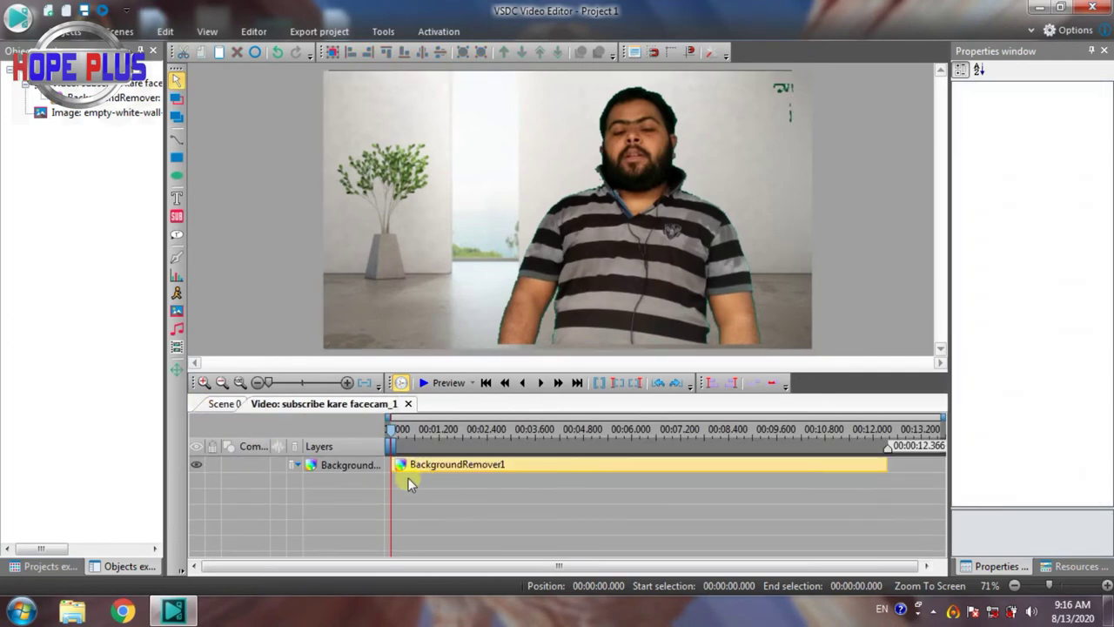
left_click(434, 470)
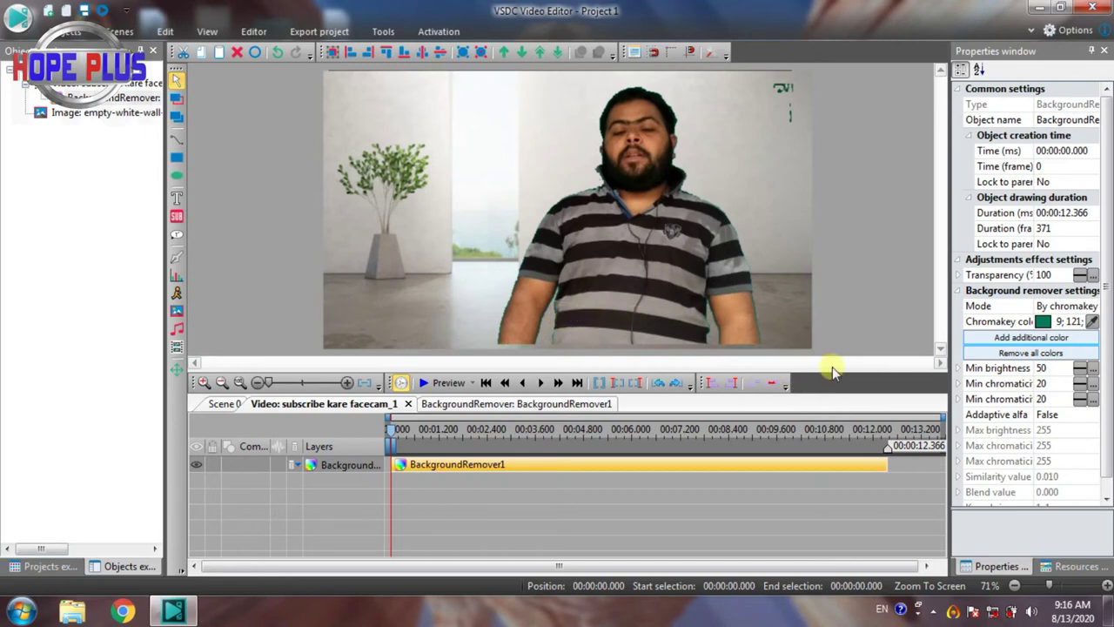
Step: Set the background remover's Min brightness threshold to 223
left_click(1092, 369)
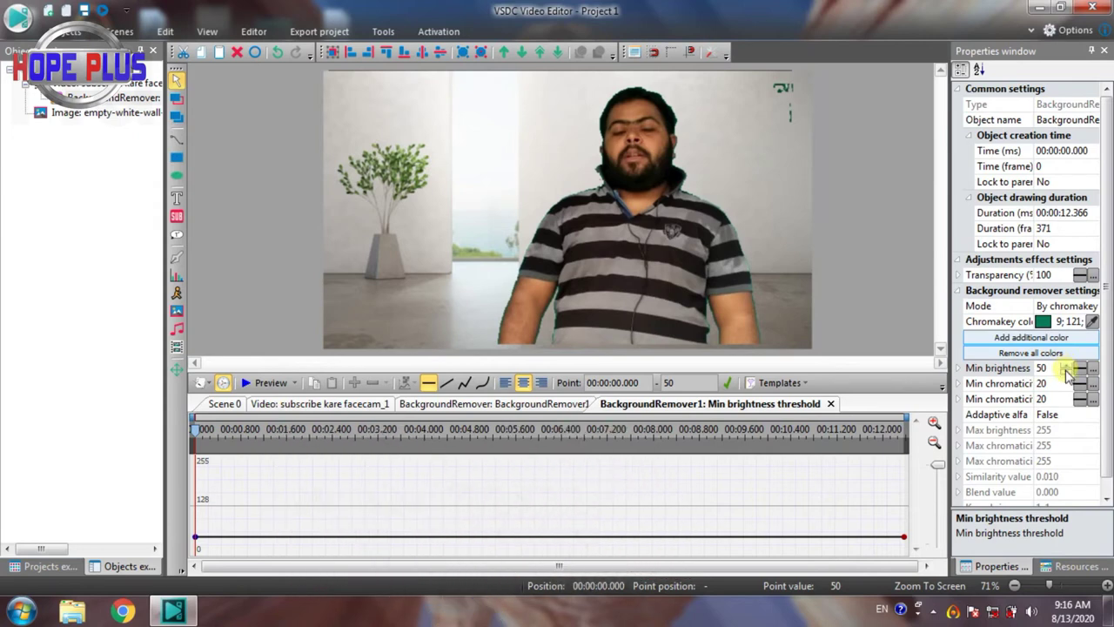
scroll(1068, 370, "up", 17)
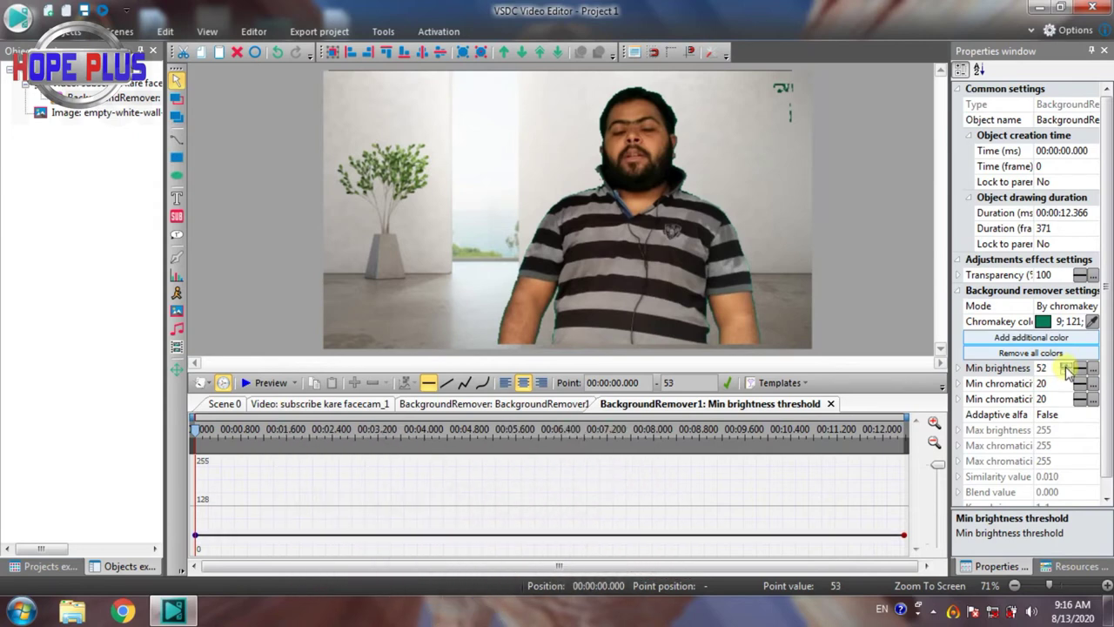
scroll(1068, 370, "up", 20)
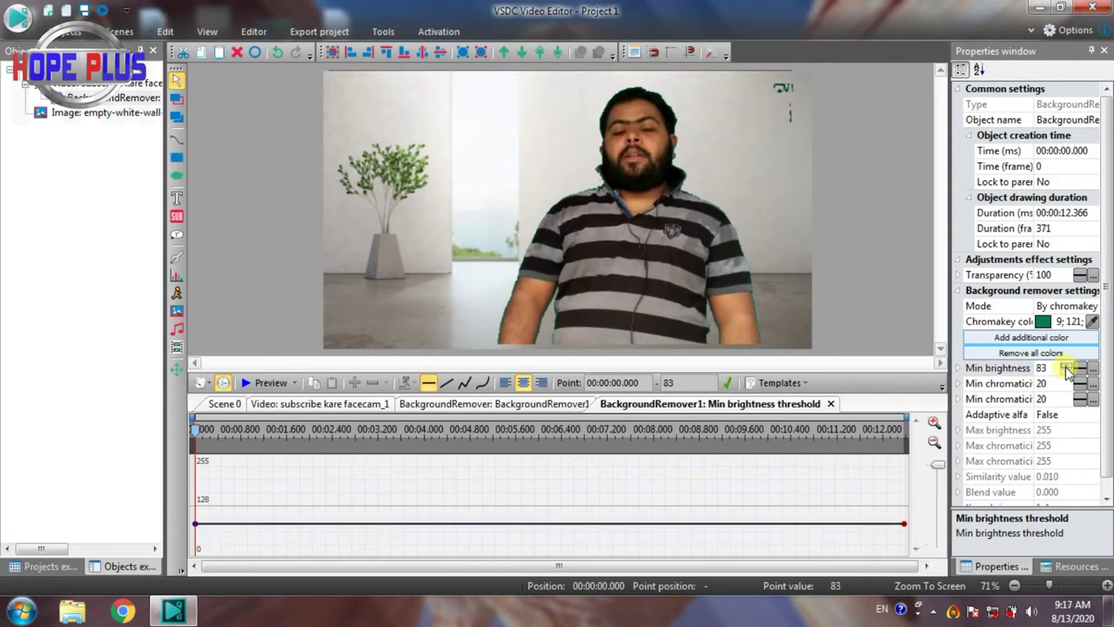
scroll(1069, 370, "up", 20)
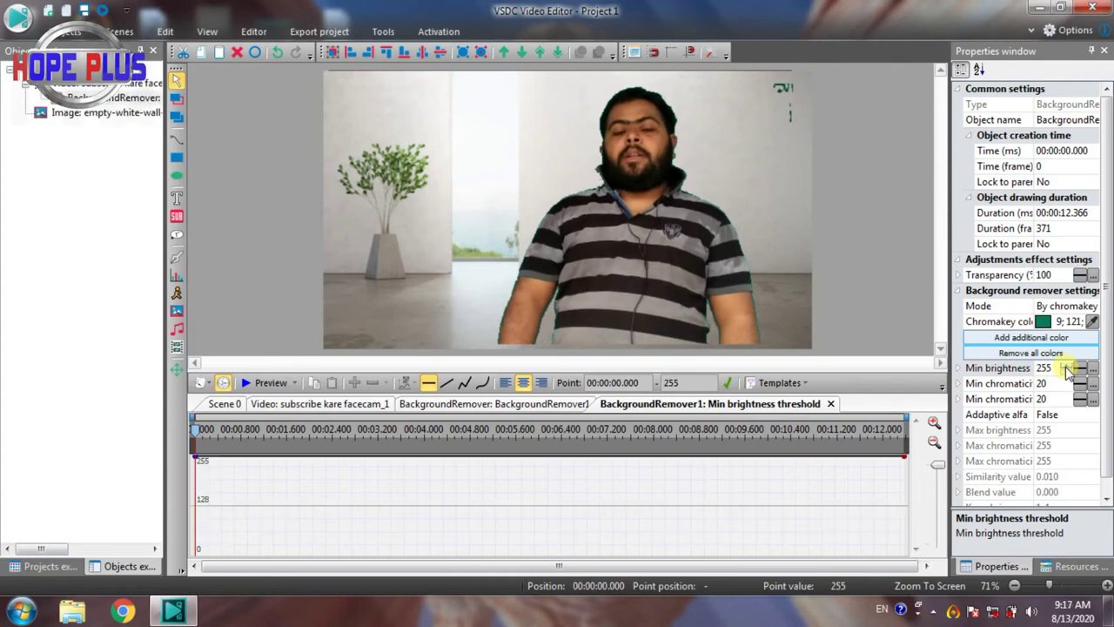
scroll(1069, 373, "down", 15)
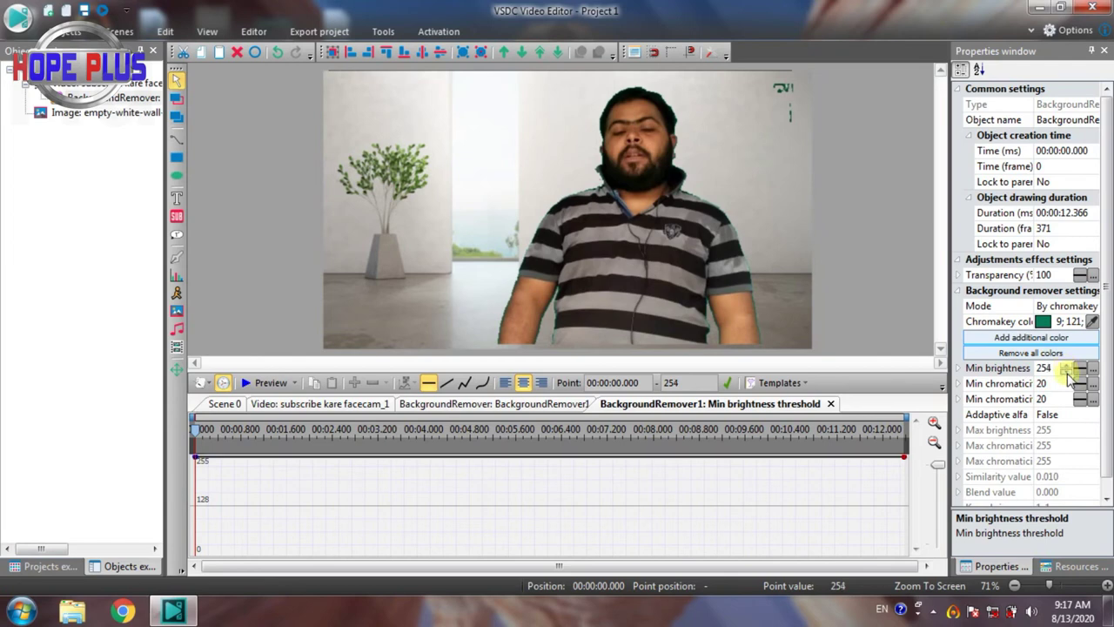
scroll(1069, 372, "down", 20)
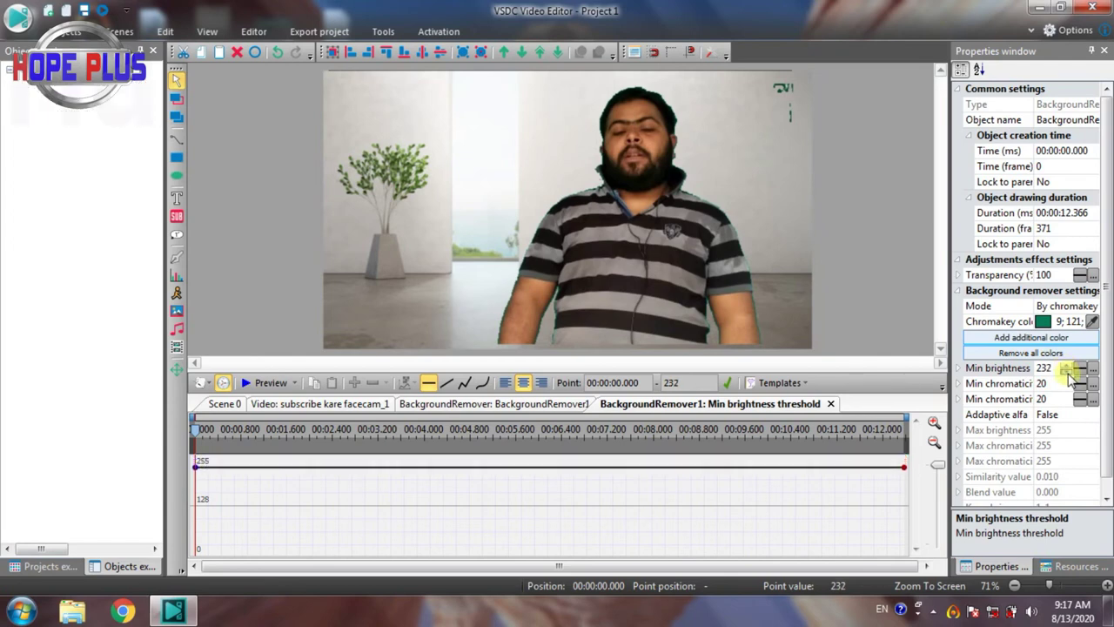
scroll(1069, 372, "up", 6)
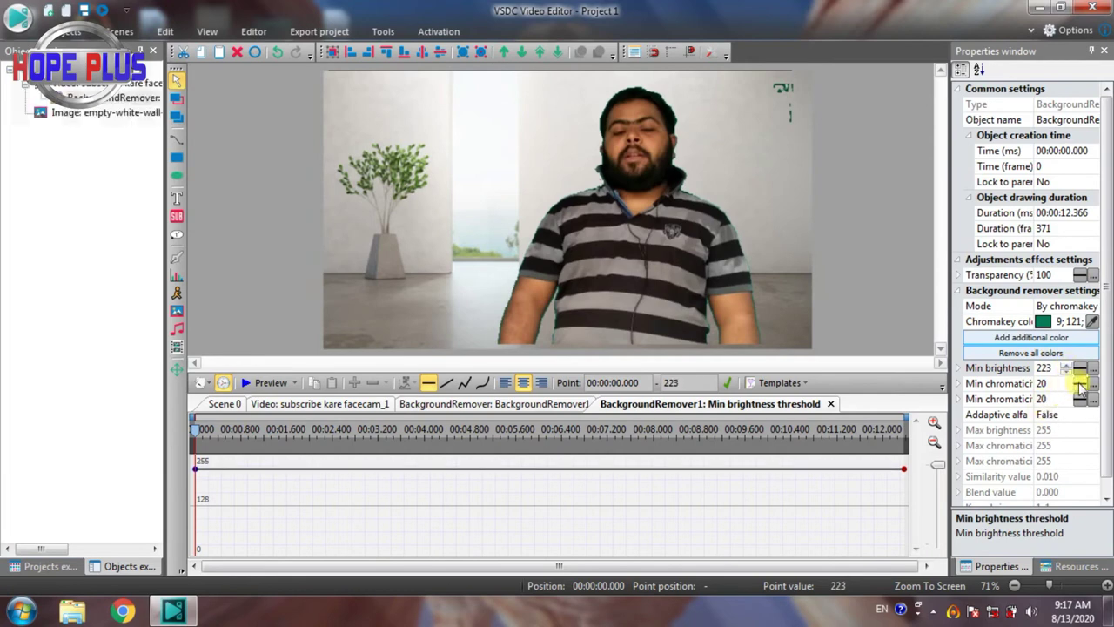
Step: Set the background remover's Min chromaticityU threshold to 241 and briefly preview the scene
left_click(1088, 385)
left_click(1084, 384)
scroll(1069, 383, "up", 14)
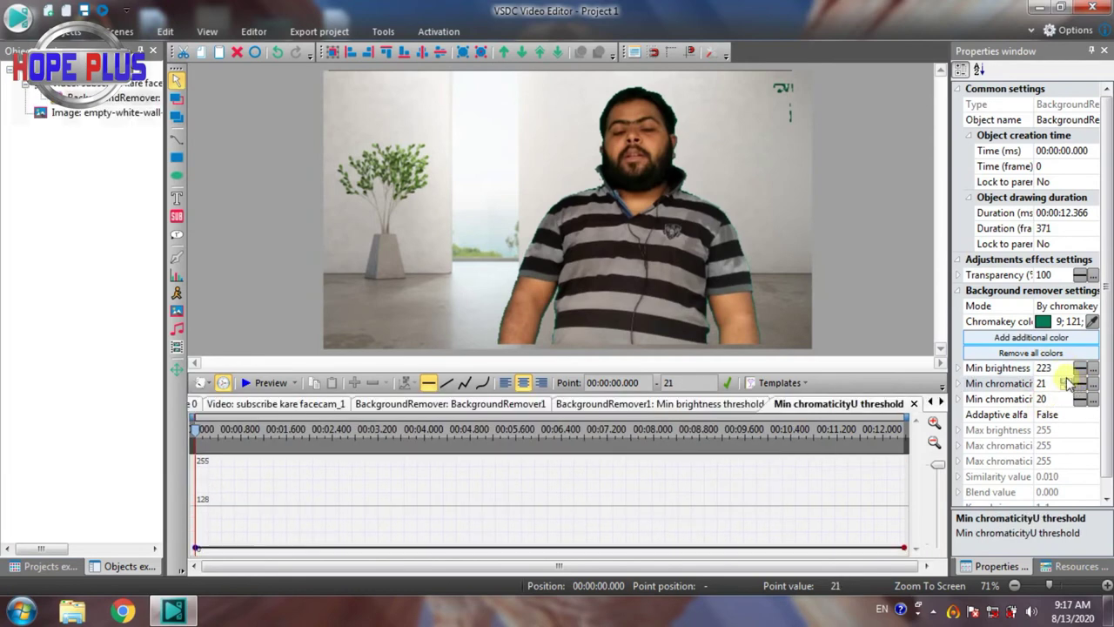
scroll(1069, 383, "up", 20)
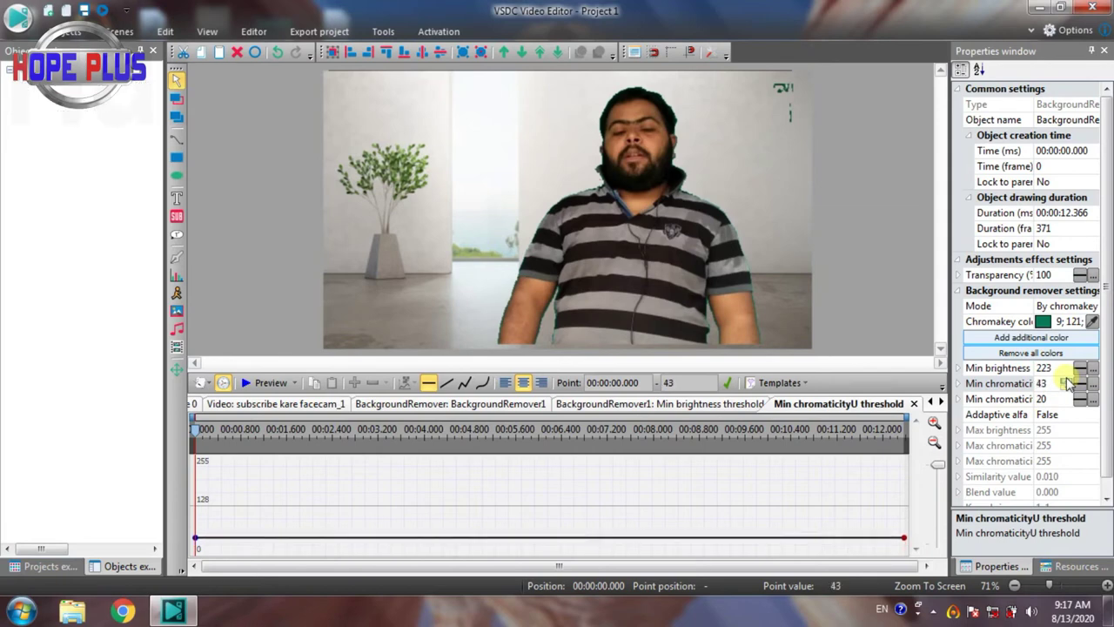
scroll(1069, 383, "up", 20)
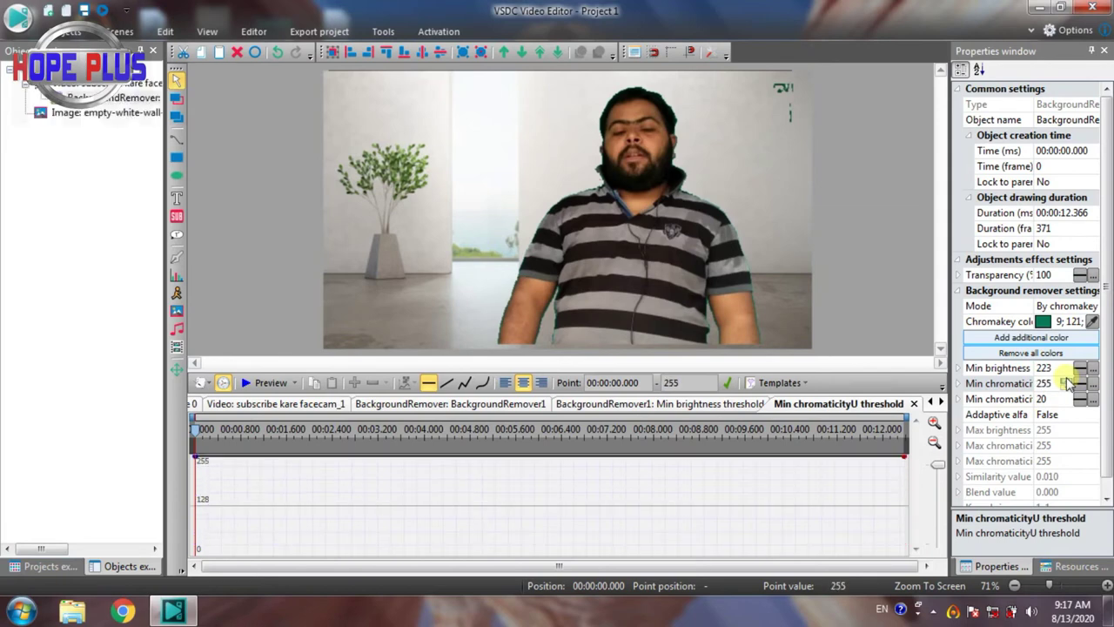
scroll(1069, 388, "down", 14)
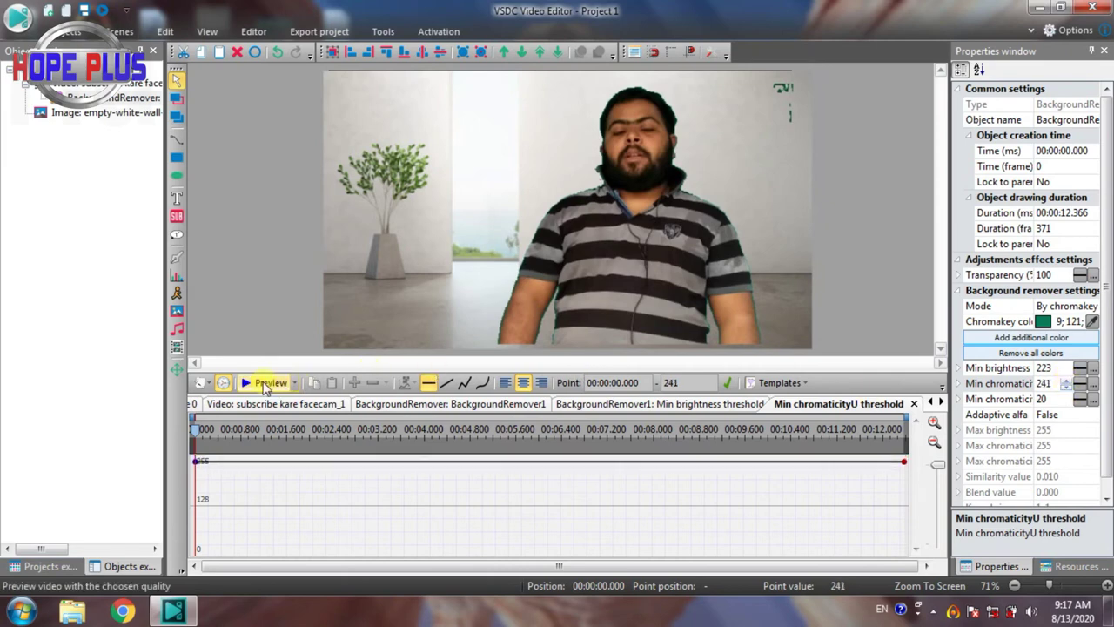
left_click(263, 382)
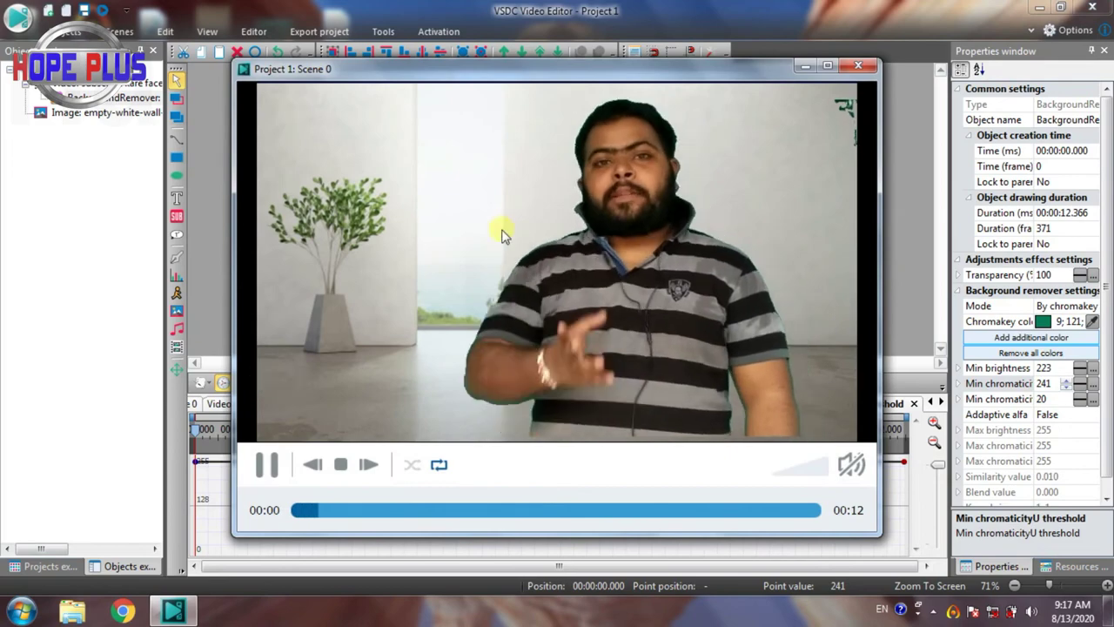
left_click(857, 68)
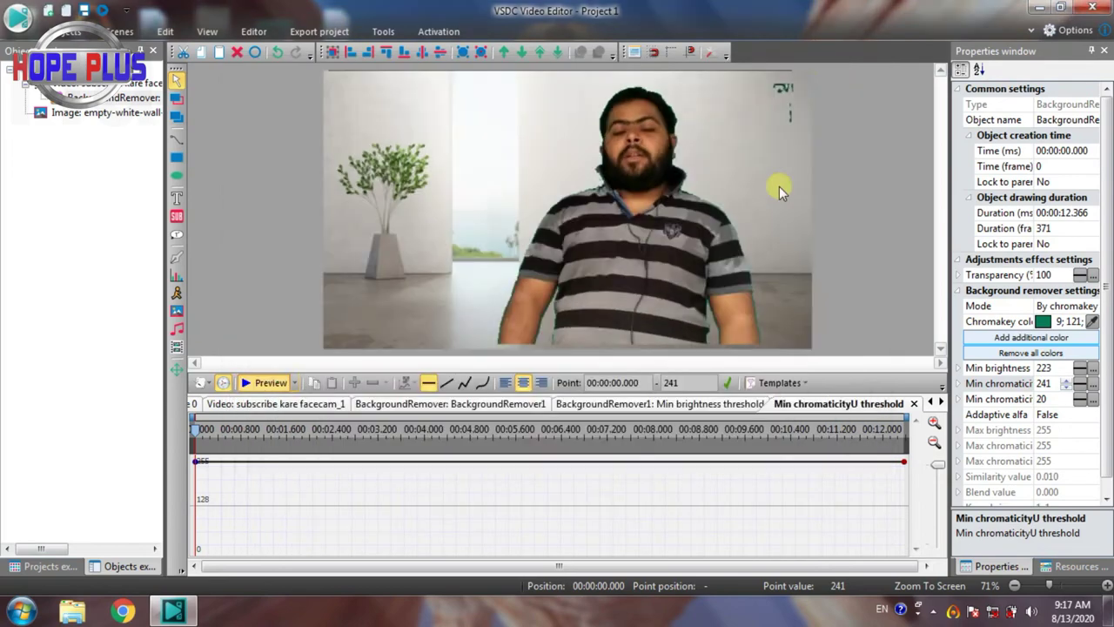
Step: Adjust the background remover's Min chromaticityV threshold to 35 to clear the leftover green without cutting into the person
left_click(1082, 399)
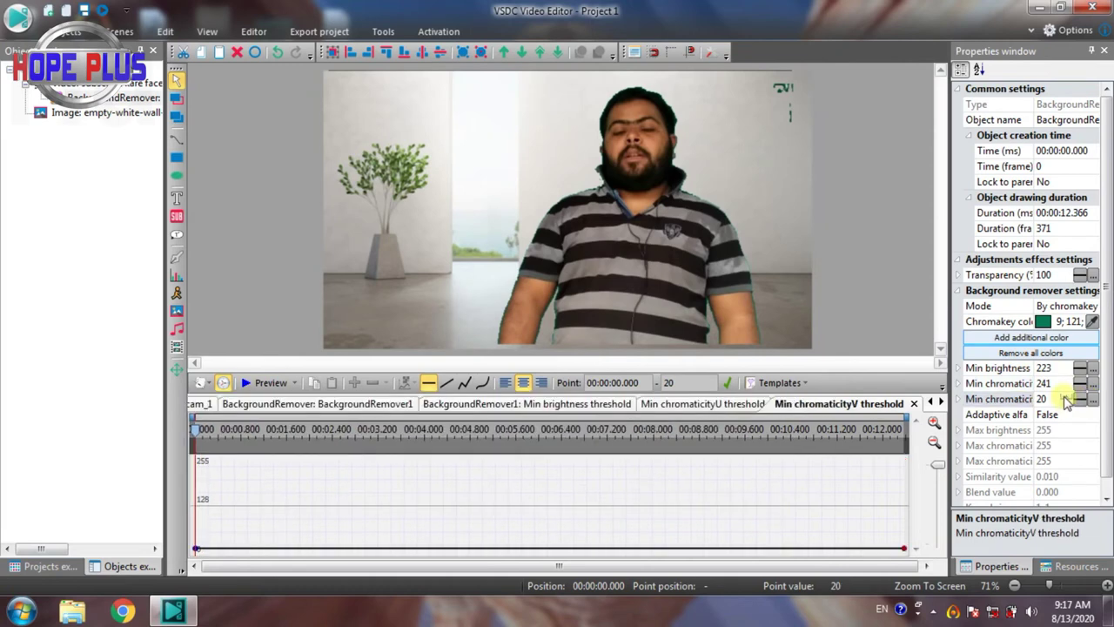
scroll(1066, 399, "up", 15)
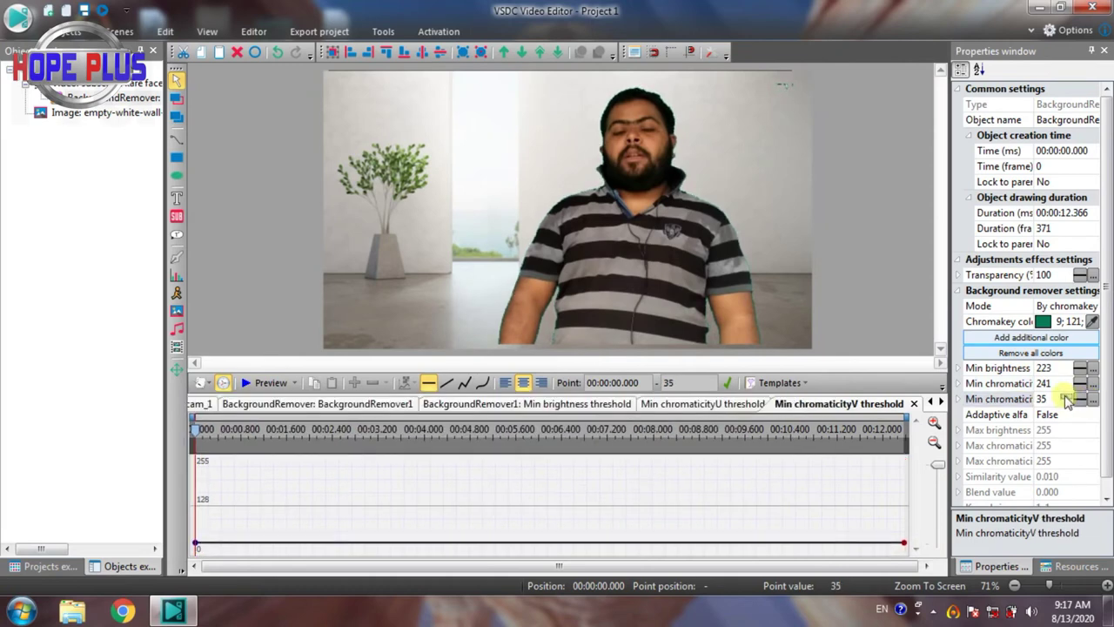
scroll(1067, 400, "up", 20)
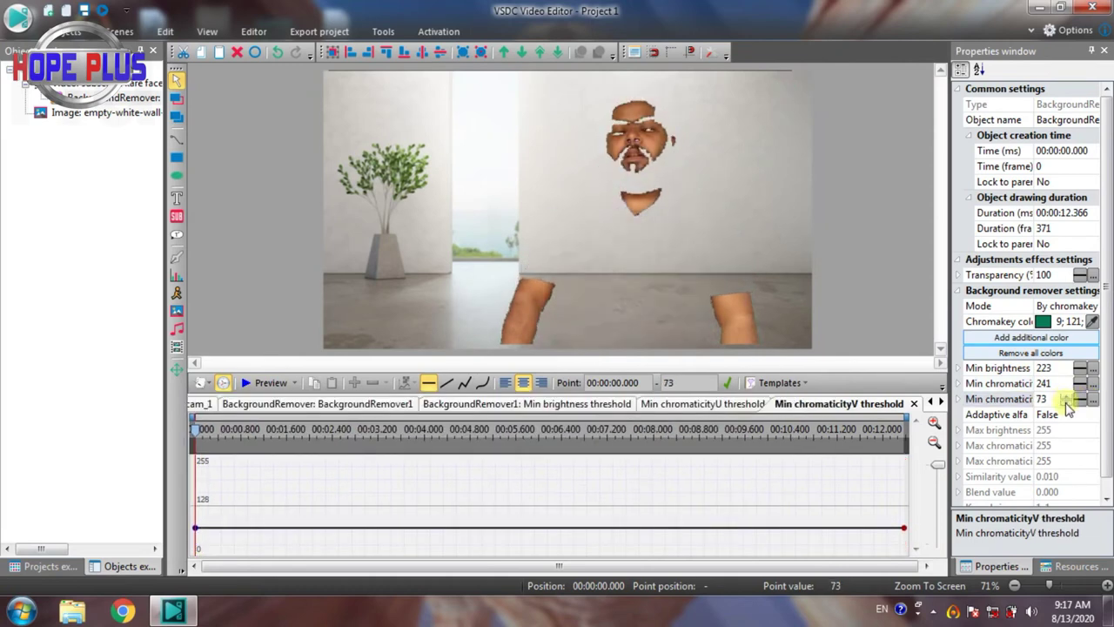
scroll(1069, 402, "down", 16)
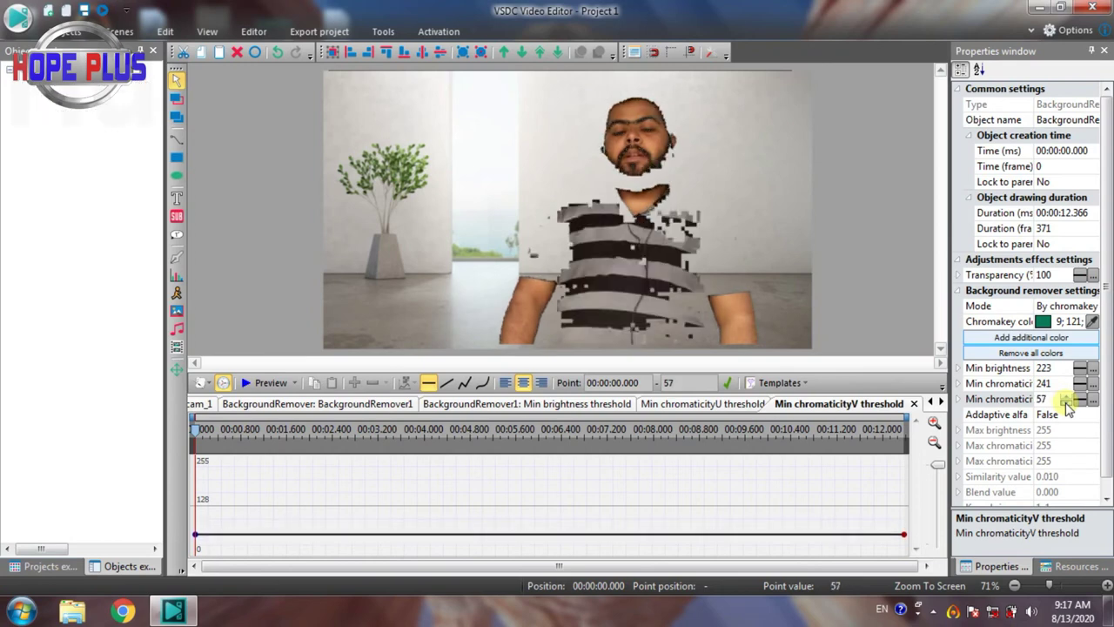
scroll(1068, 406, "down", 14)
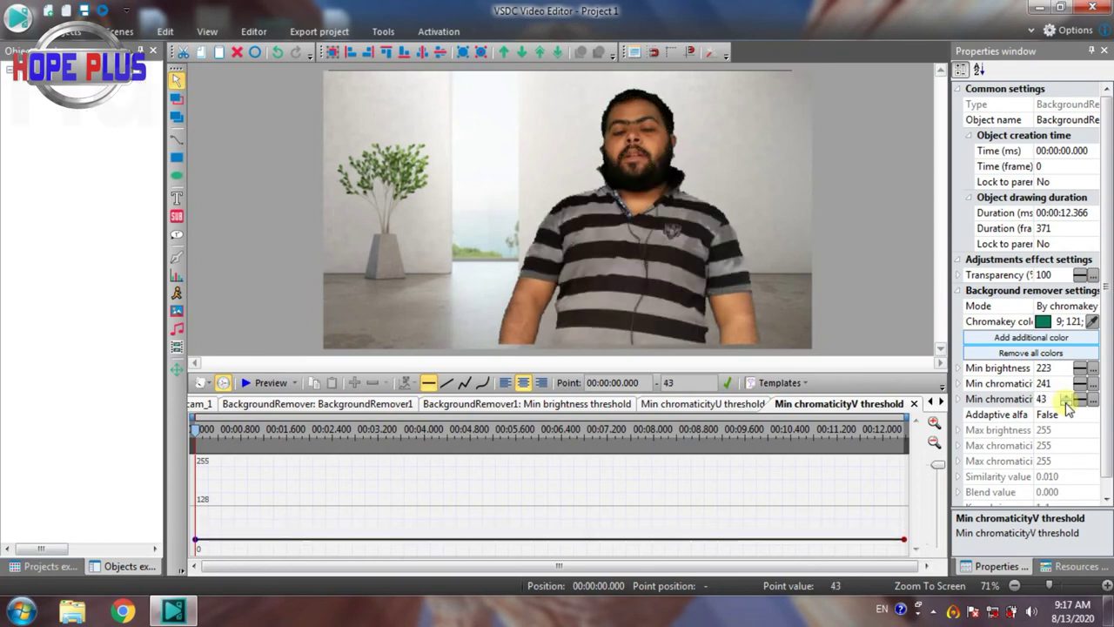
scroll(1067, 409, "down", 4)
scroll(1068, 409, "down", 11)
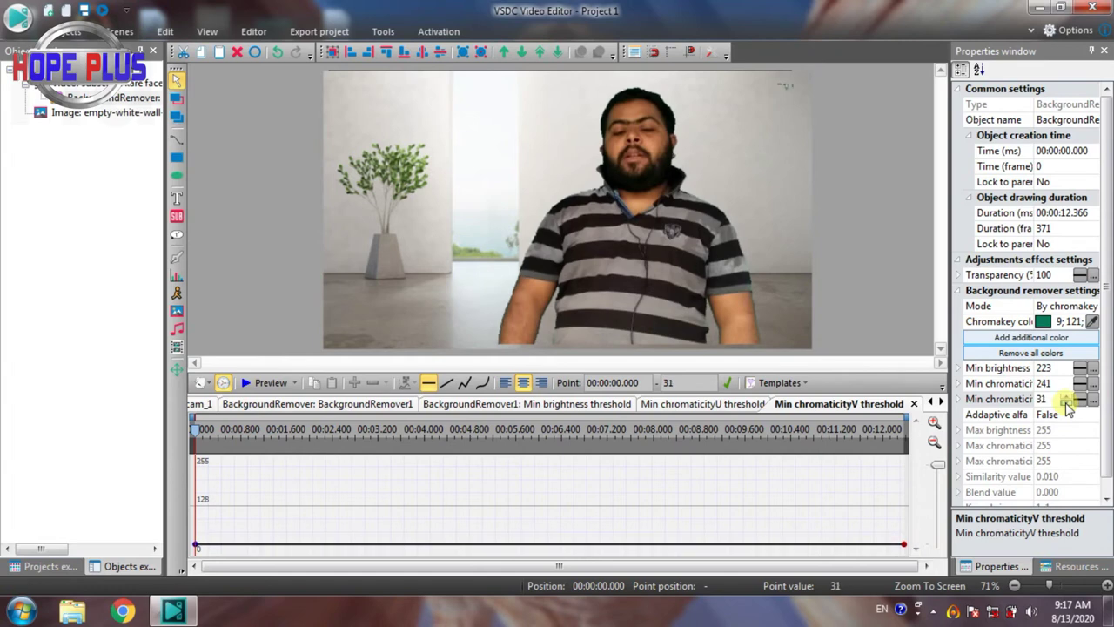
scroll(1068, 398, "up", 8)
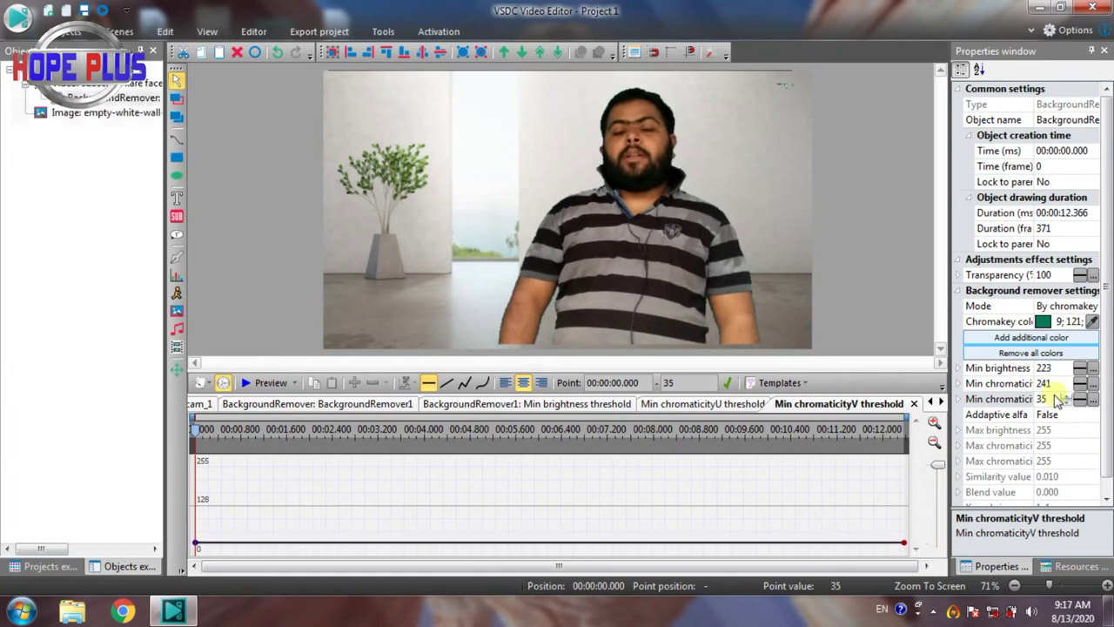
Step: Preview the scene with the adjusted thresholds, pausing playback to check the person's edges, and close the preview
left_click(257, 382)
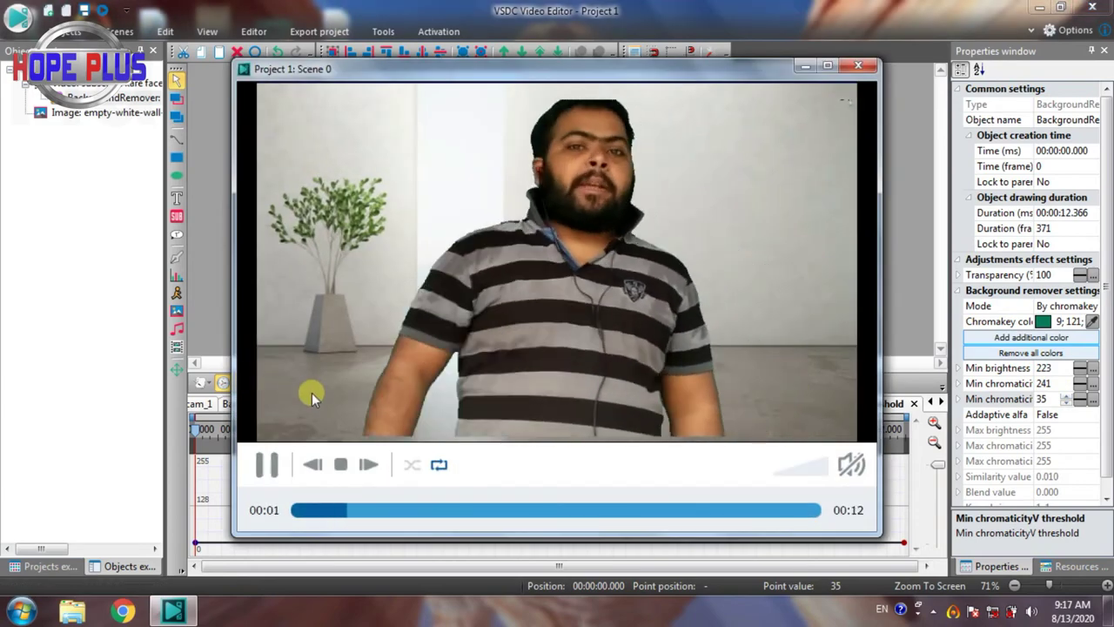
left_click(267, 470)
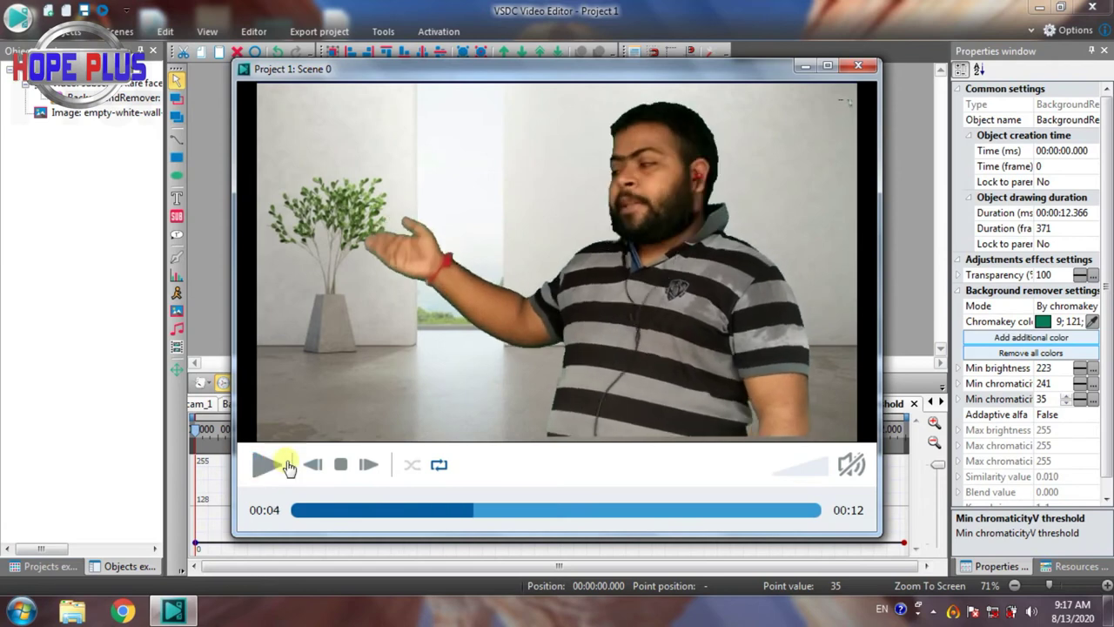
left_click(858, 66)
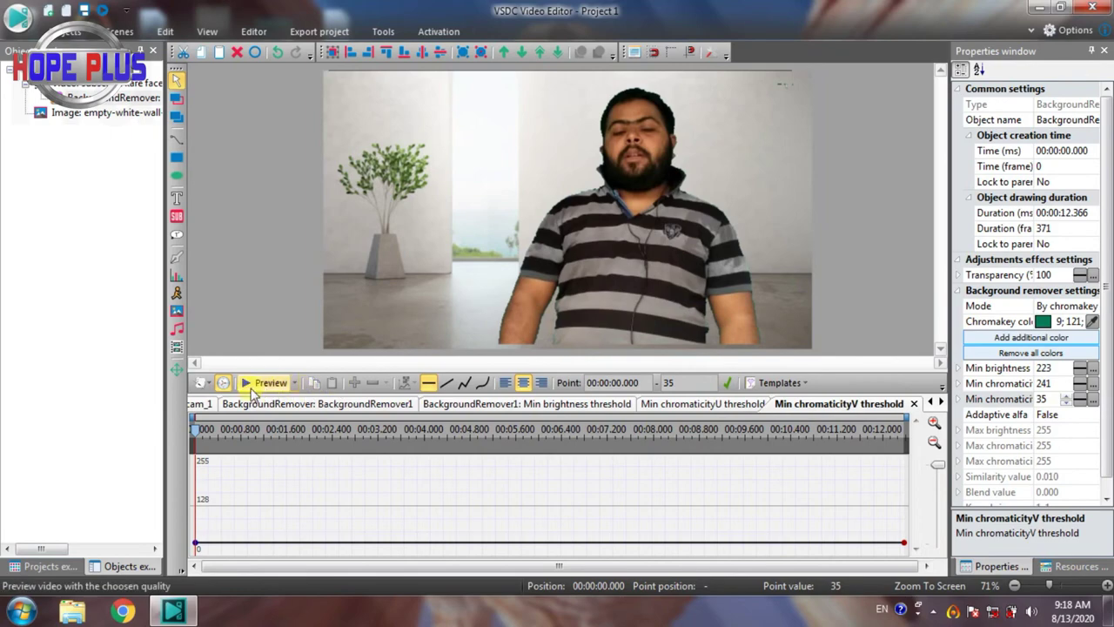
Step: Return to the Scene 0 timeline and preview the whole scene, pausing to check the person's edges, and close the preview
left_click(198, 405)
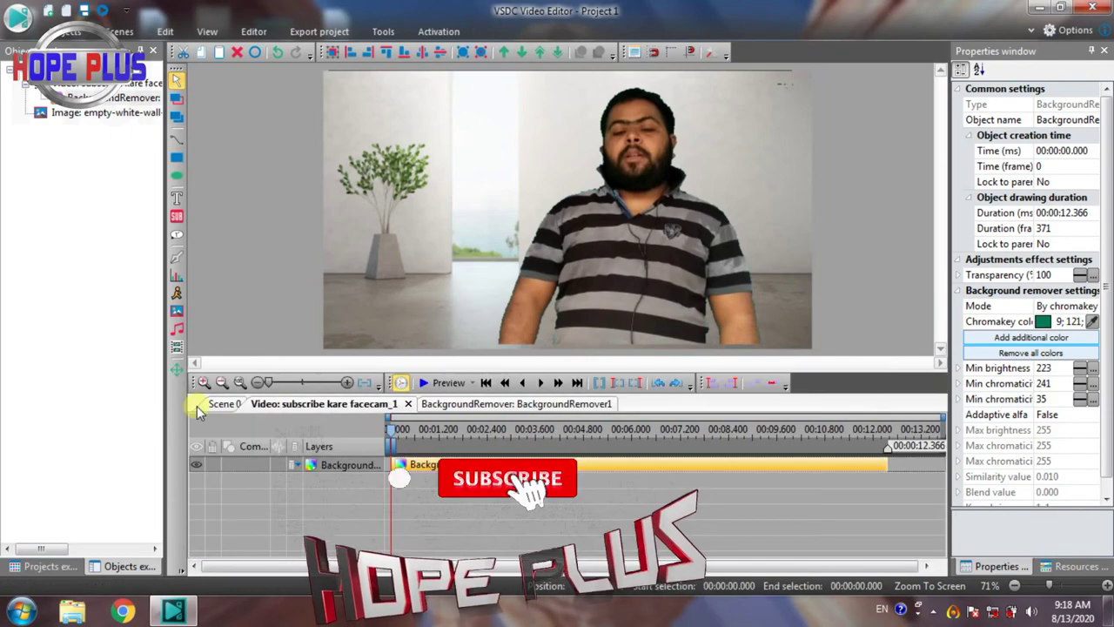
left_click(217, 404)
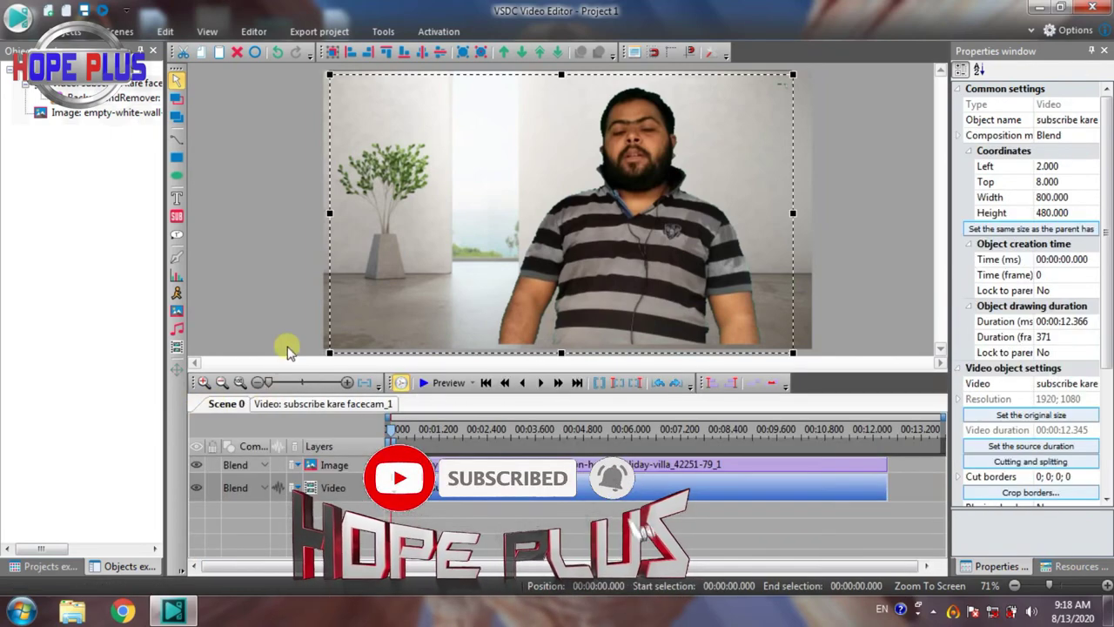
left_click(432, 384)
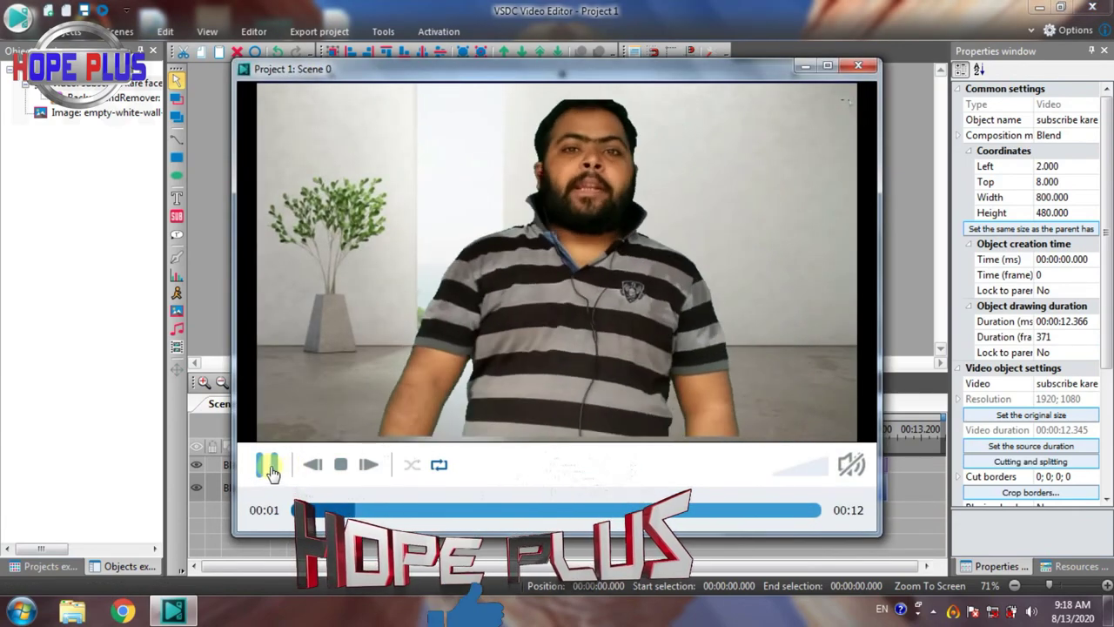
left_click(268, 467)
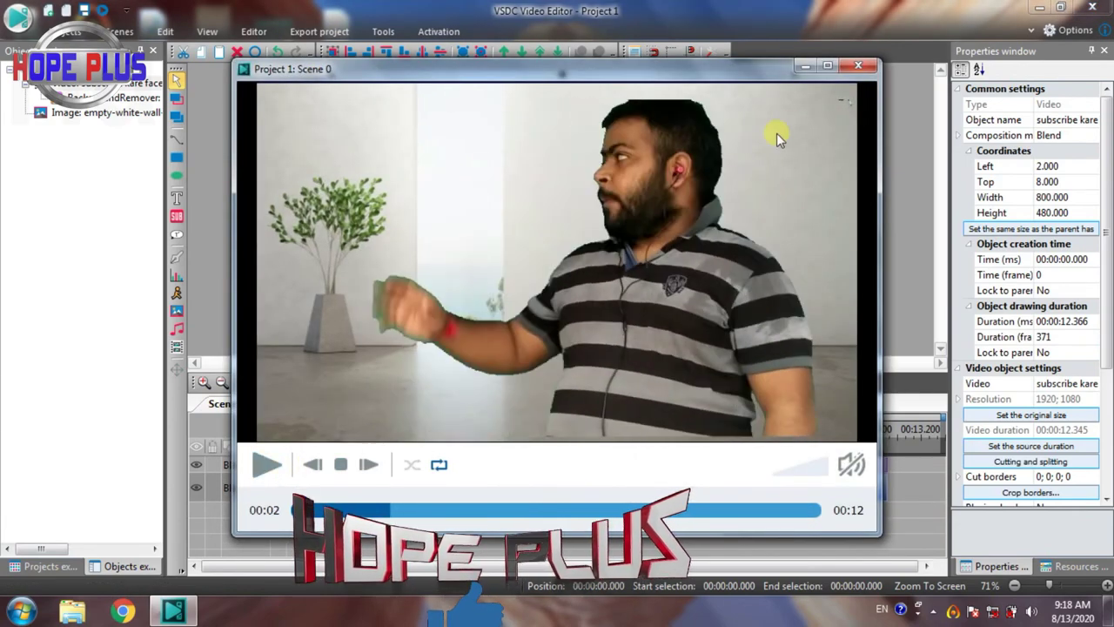
left_click(858, 65)
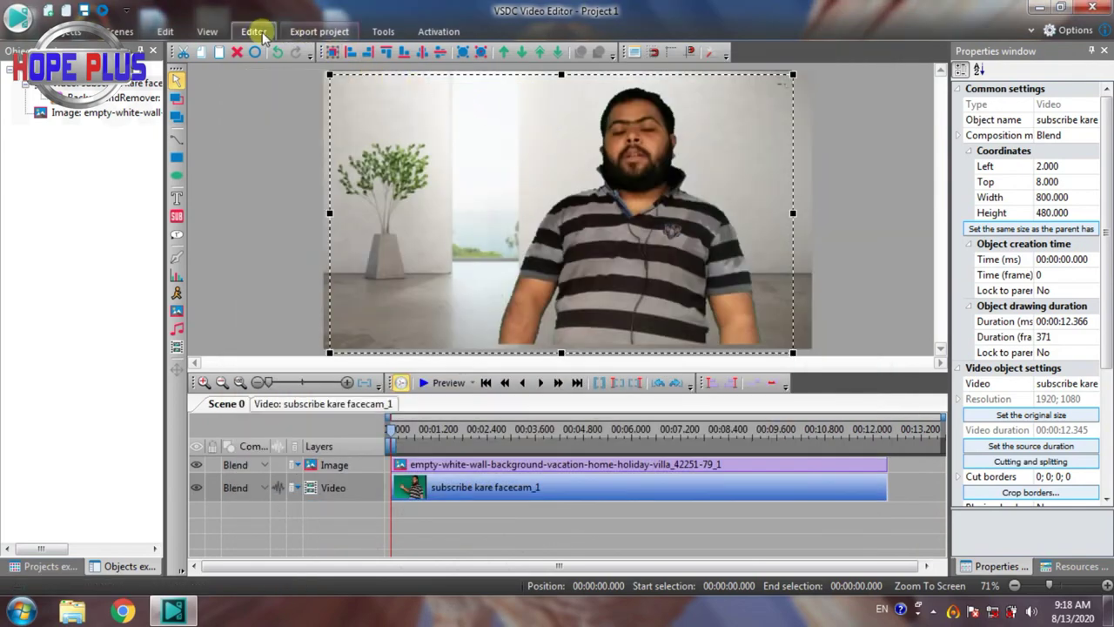
Step: Open the project's export settings and select WMV as the output video format
left_click(68, 35)
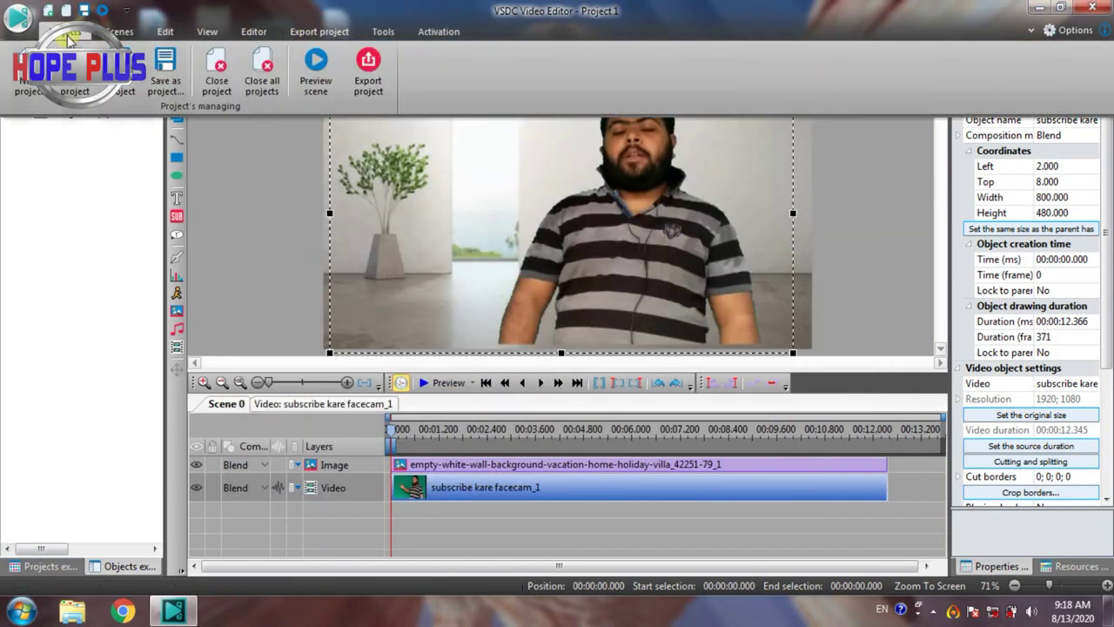
left_click(320, 33)
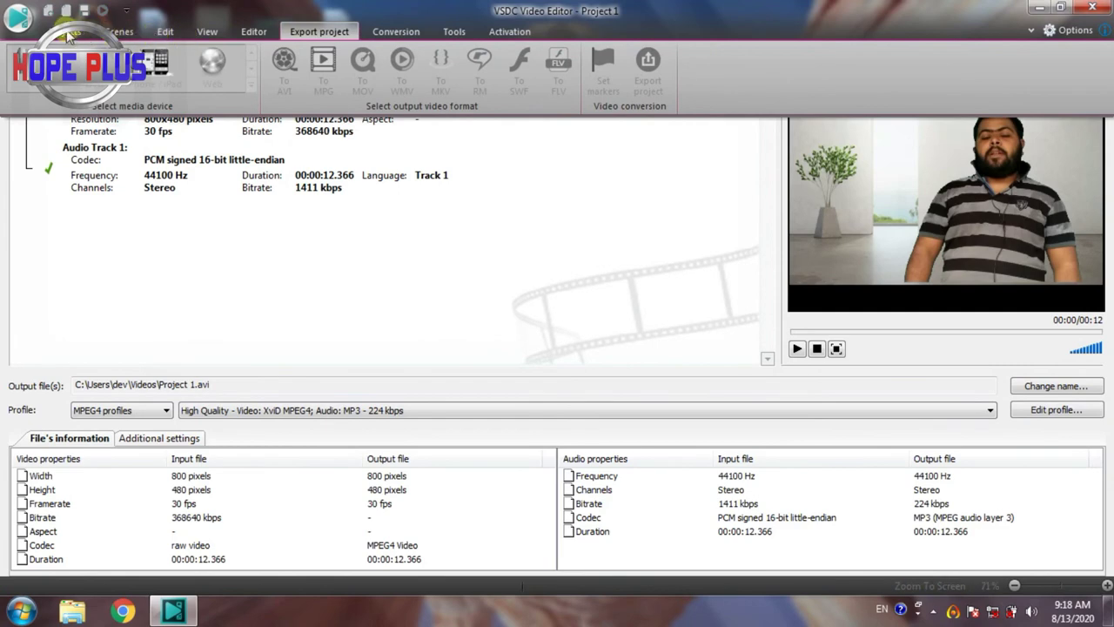
left_click(67, 33)
left_click(315, 32)
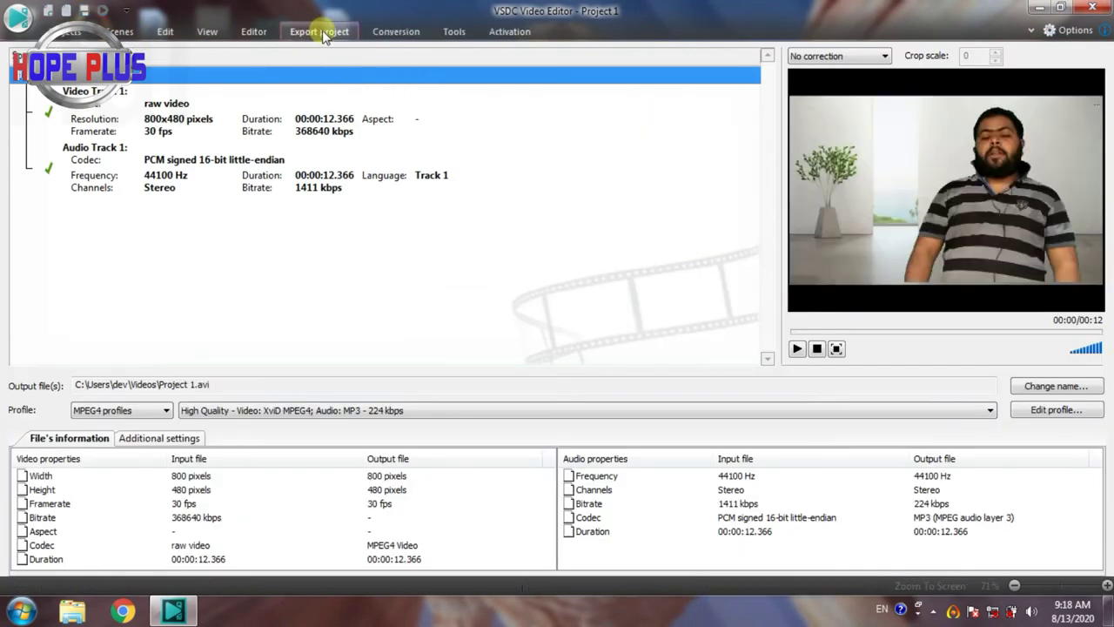
left_click(320, 34)
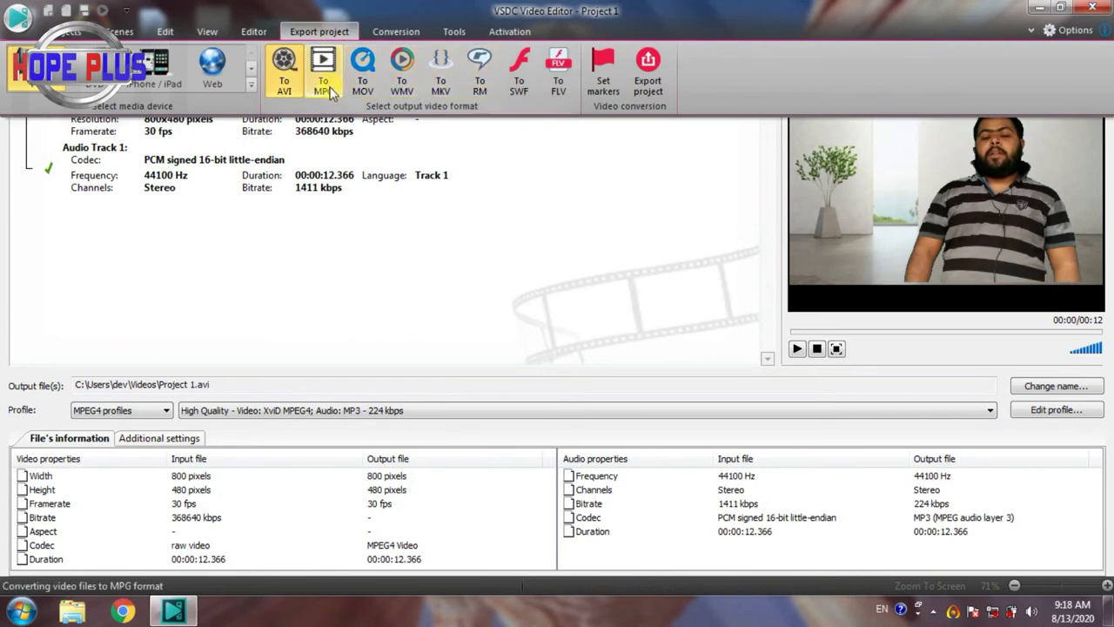
left_click(400, 87)
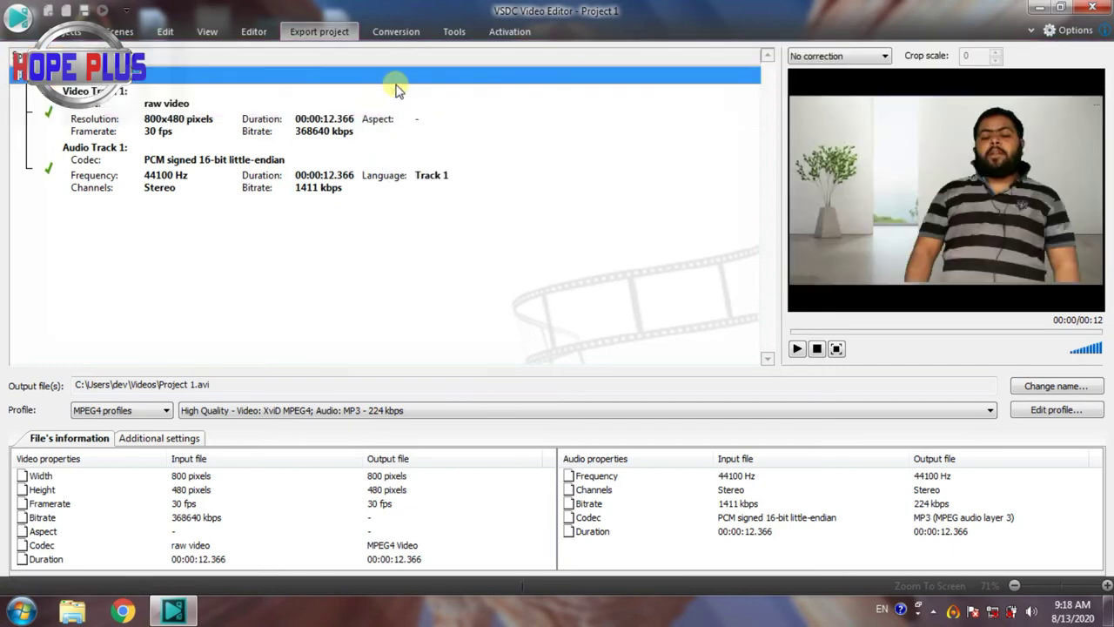
Step: Export the project to Project 1.wmv, continuing without premium features, and dismiss the completion message
left_click(333, 35)
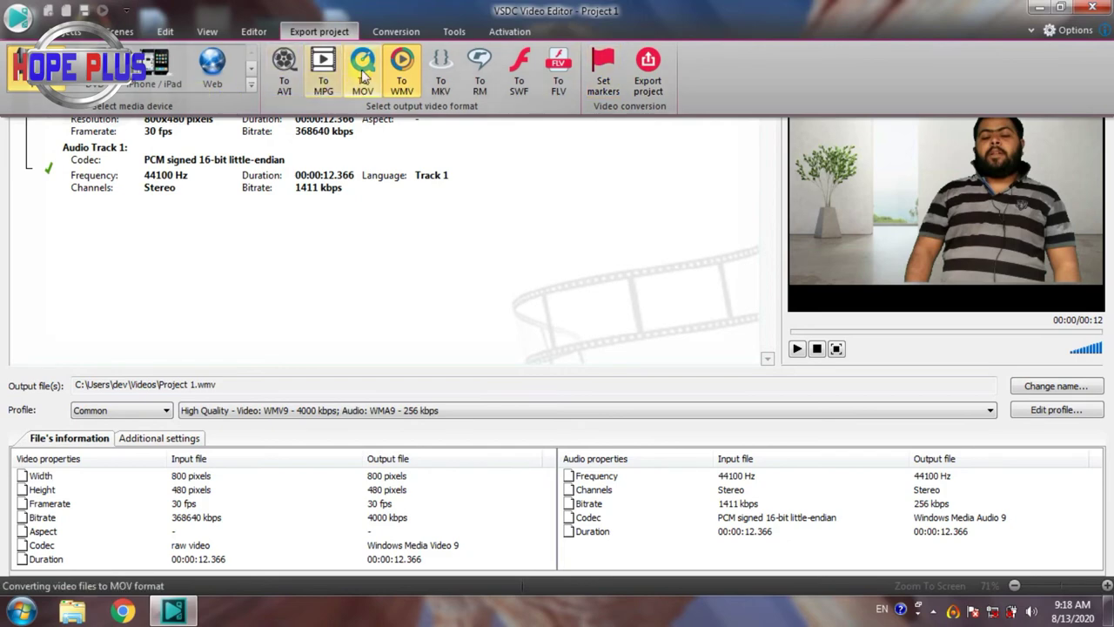
left_click(657, 85)
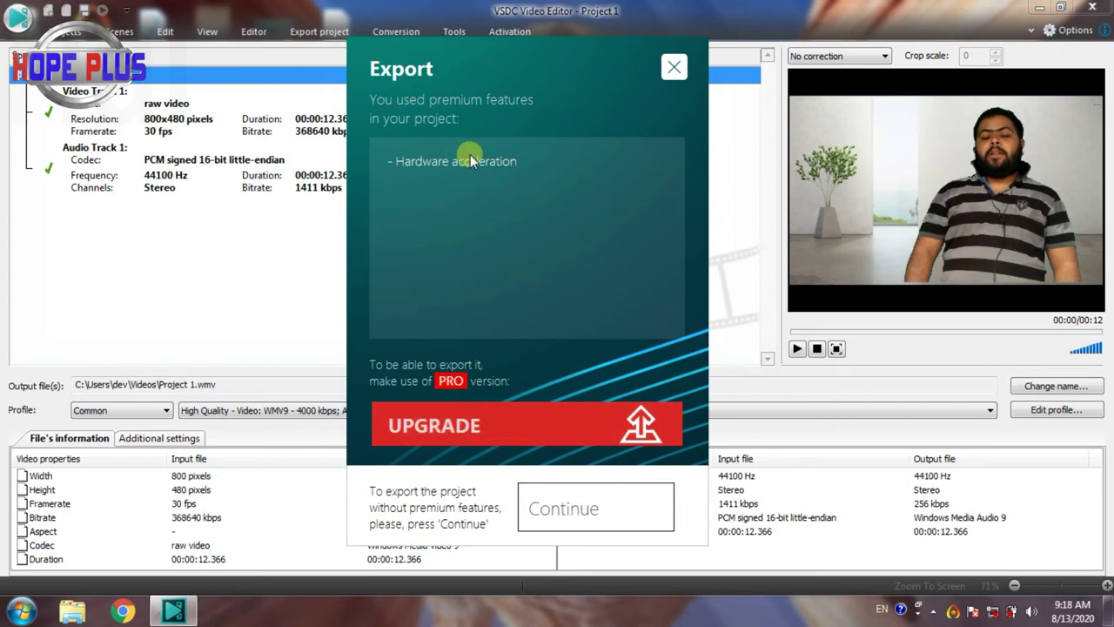
left_click(589, 510)
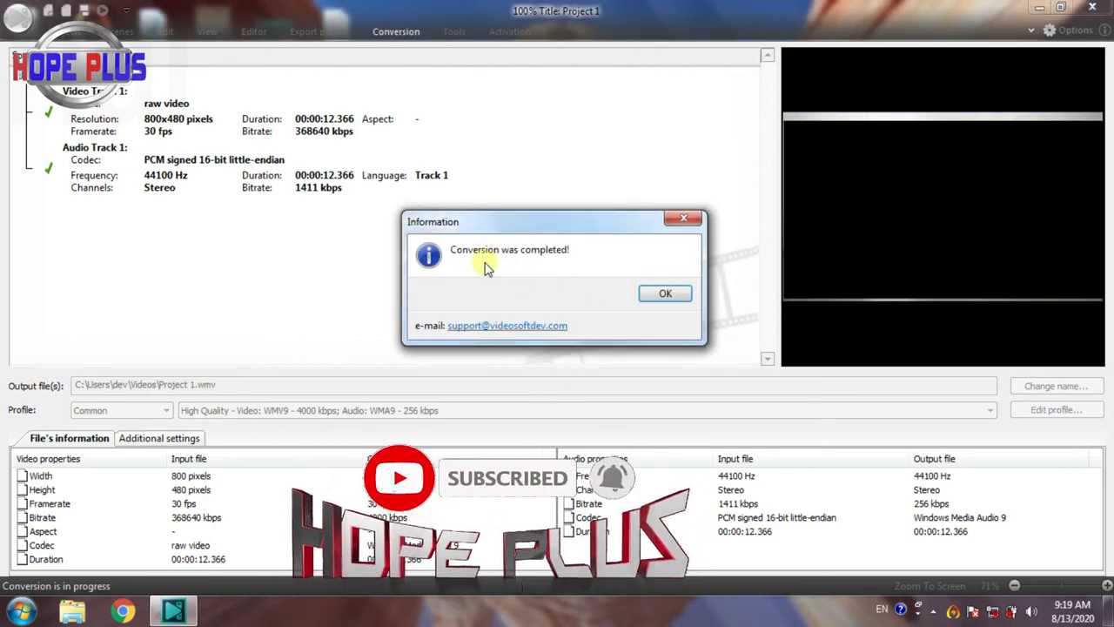
left_click(663, 296)
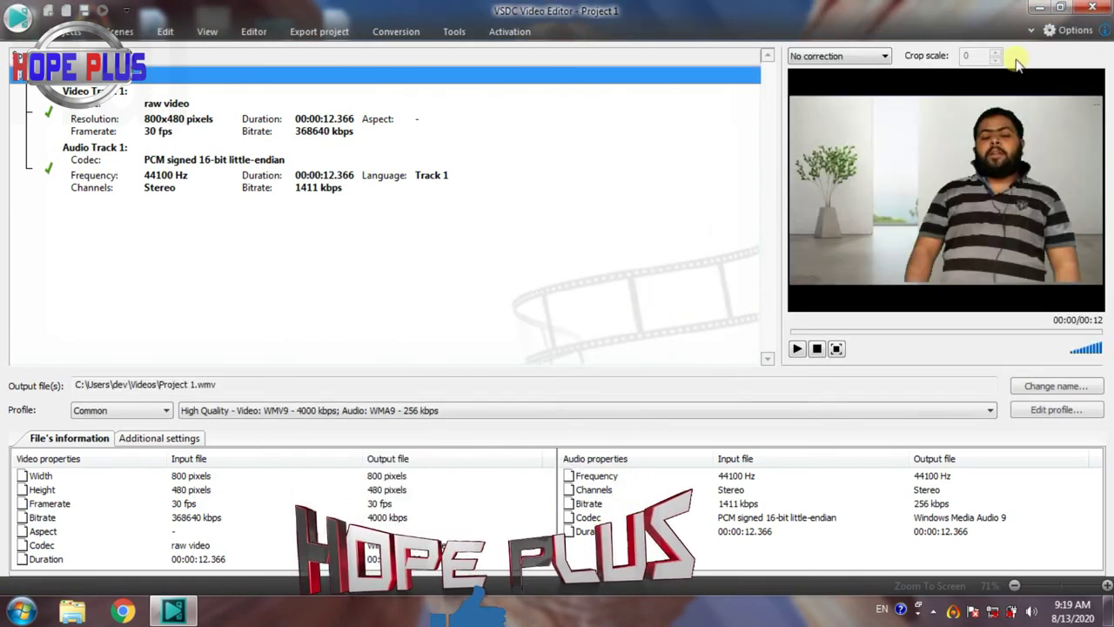
Step: Minimize the editor and open the My Videos folder from the desktop's user folder
left_click(1039, 7)
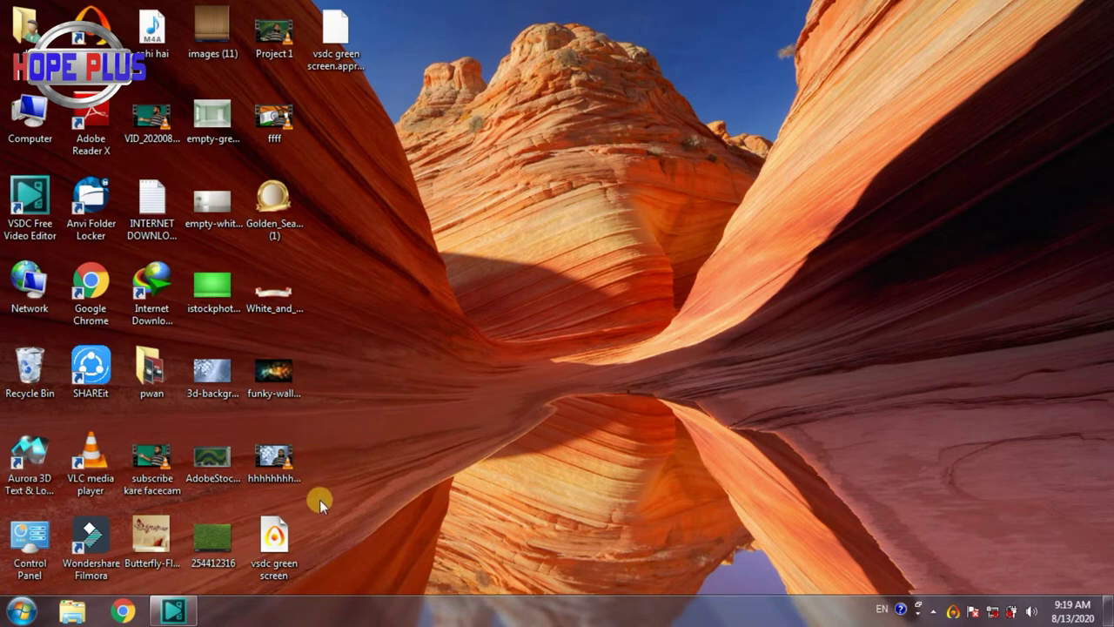
double_click(284, 125)
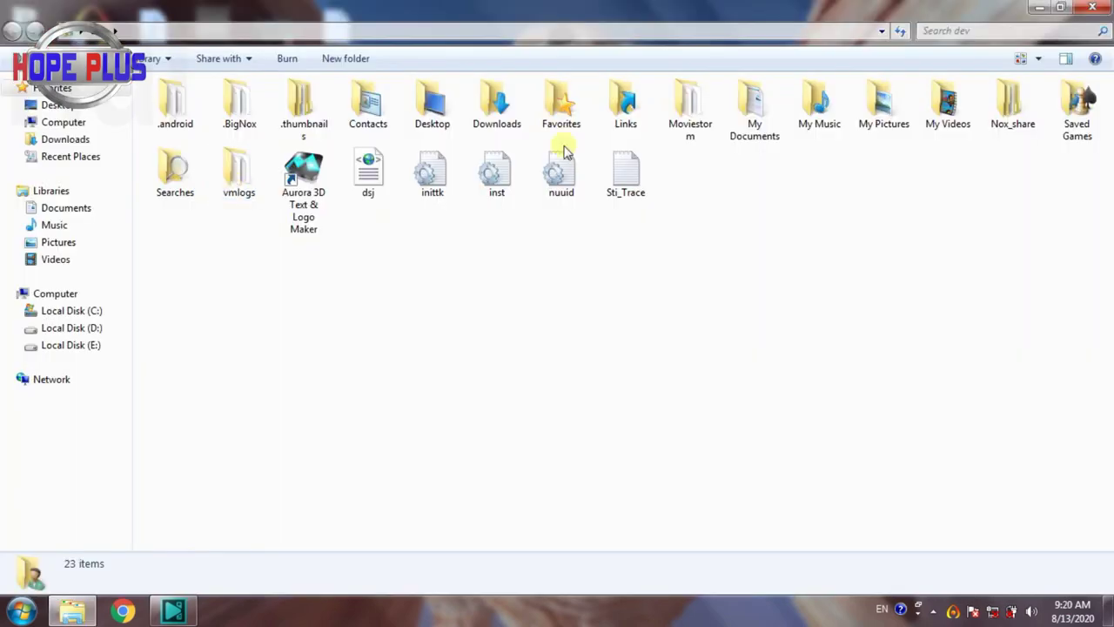
double_click(957, 115)
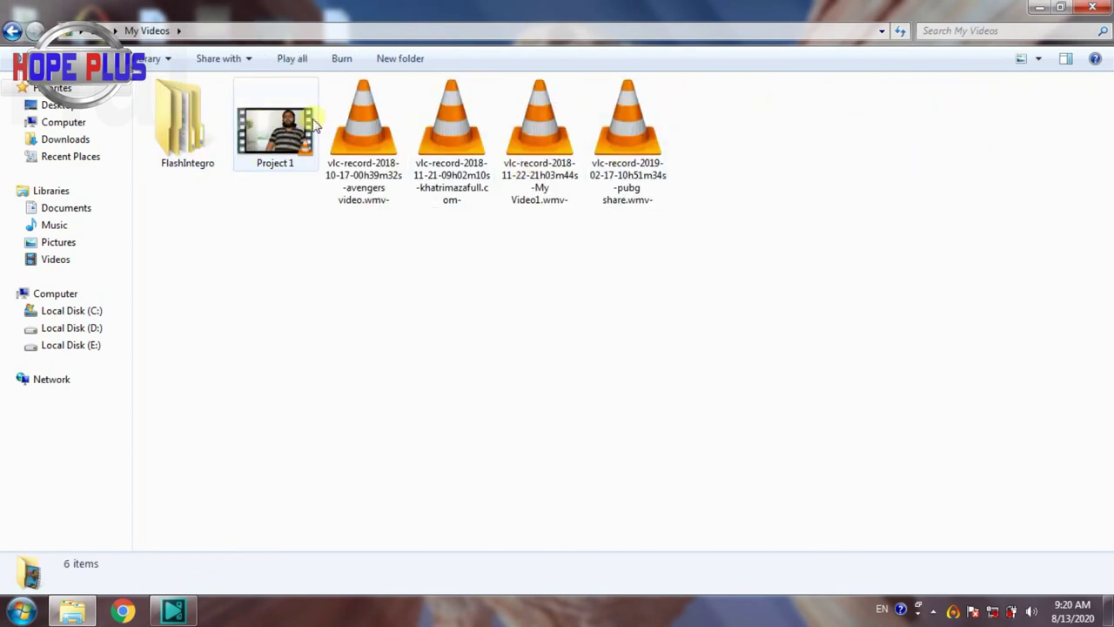
Step: Play the exported Project 1 video in VLC with the sound muted to check the result, and close the player
left_click(281, 153)
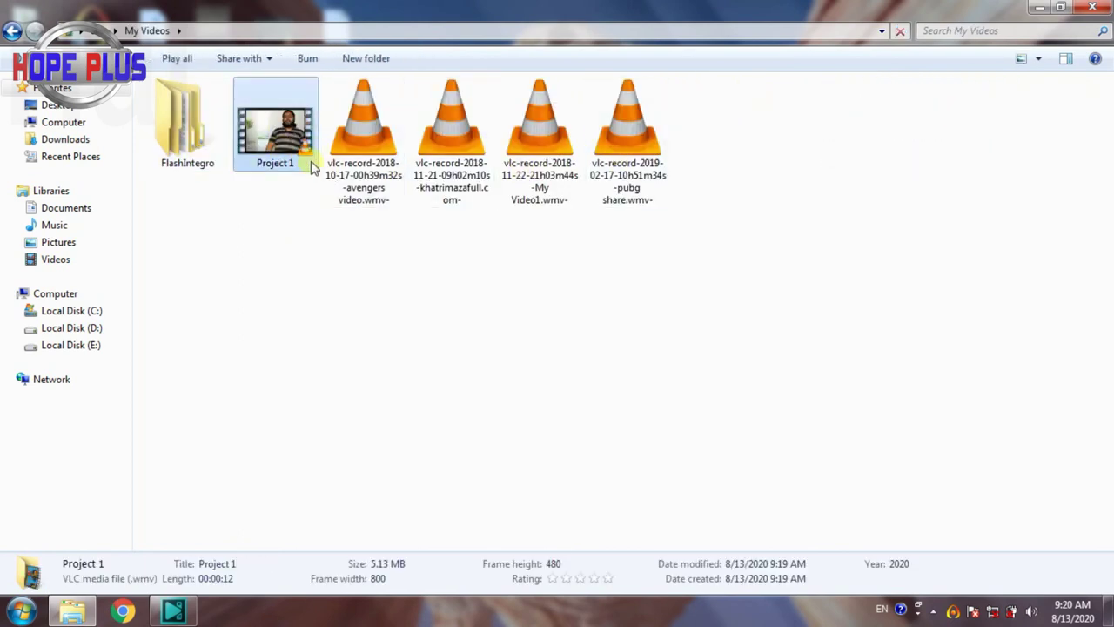
double_click(291, 137)
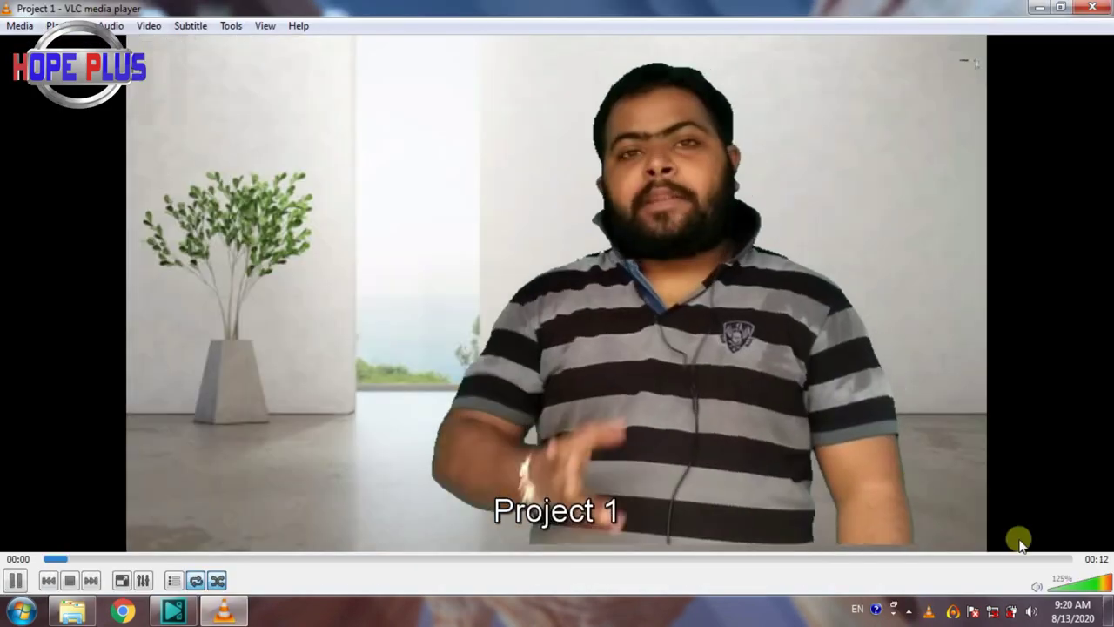
left_click(1042, 590)
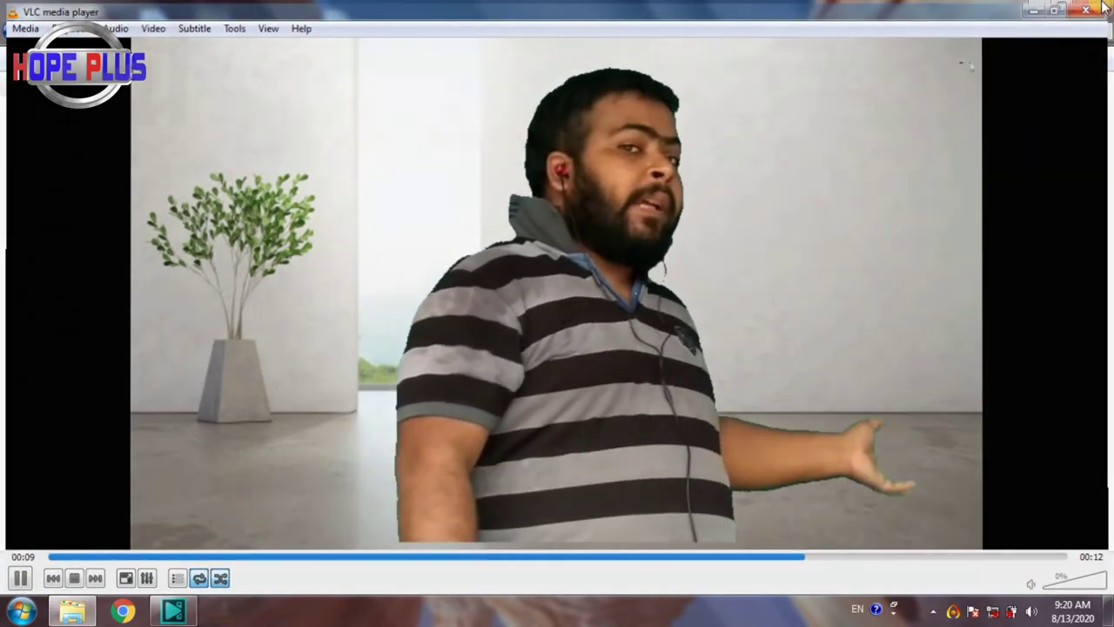
left_click(1103, 7)
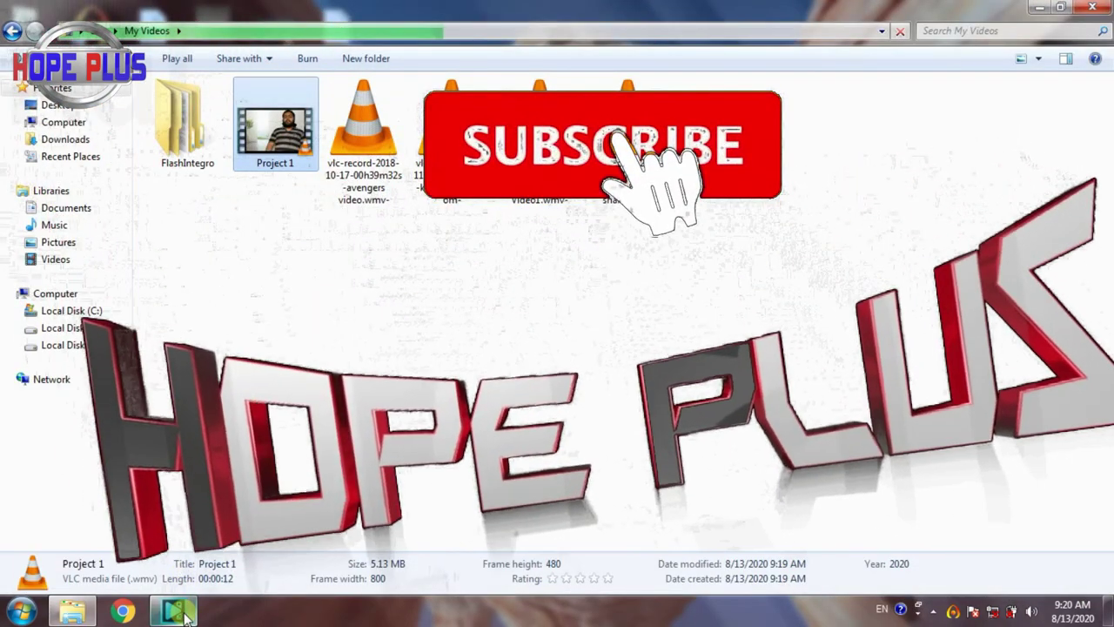
Step: Show the desktop and switch back to VSDC Video Editor
mouse_move(181, 616)
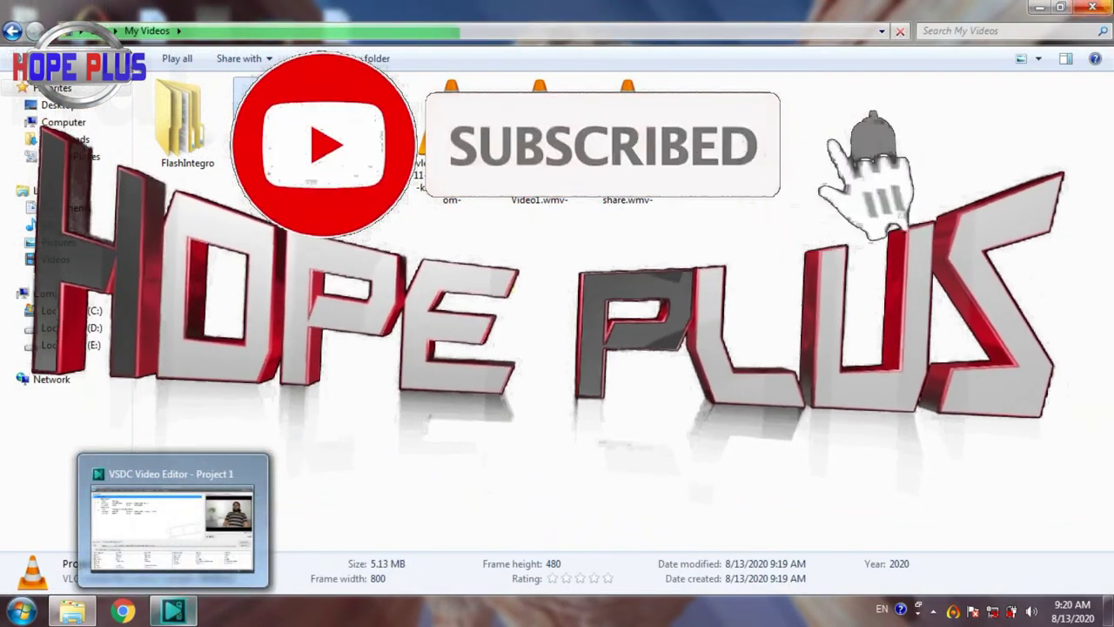
key("super+d")
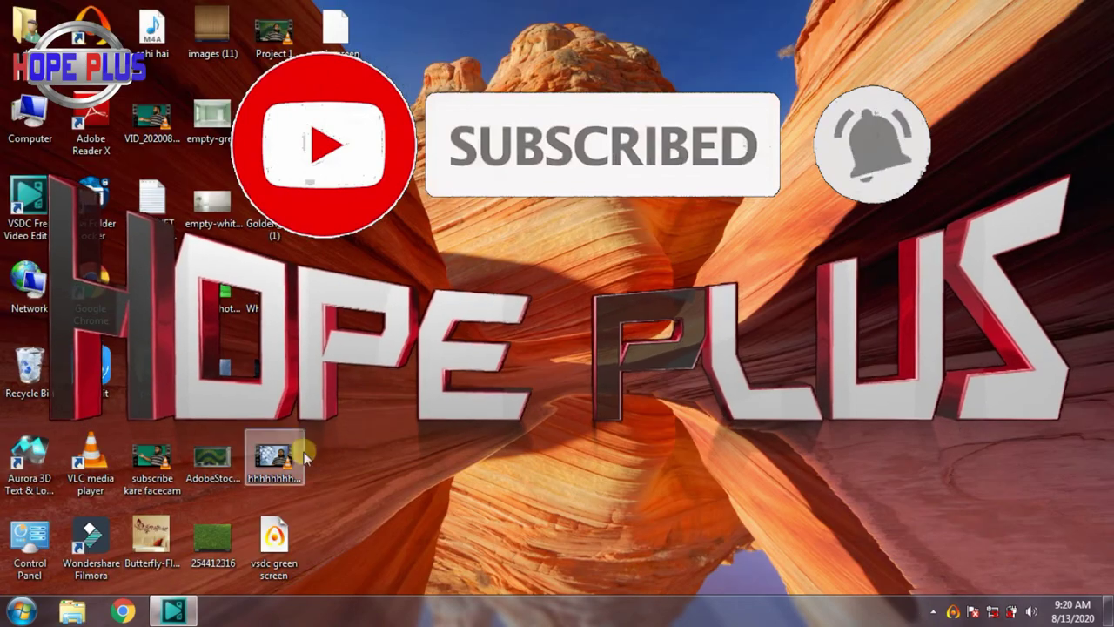
left_click(178, 612)
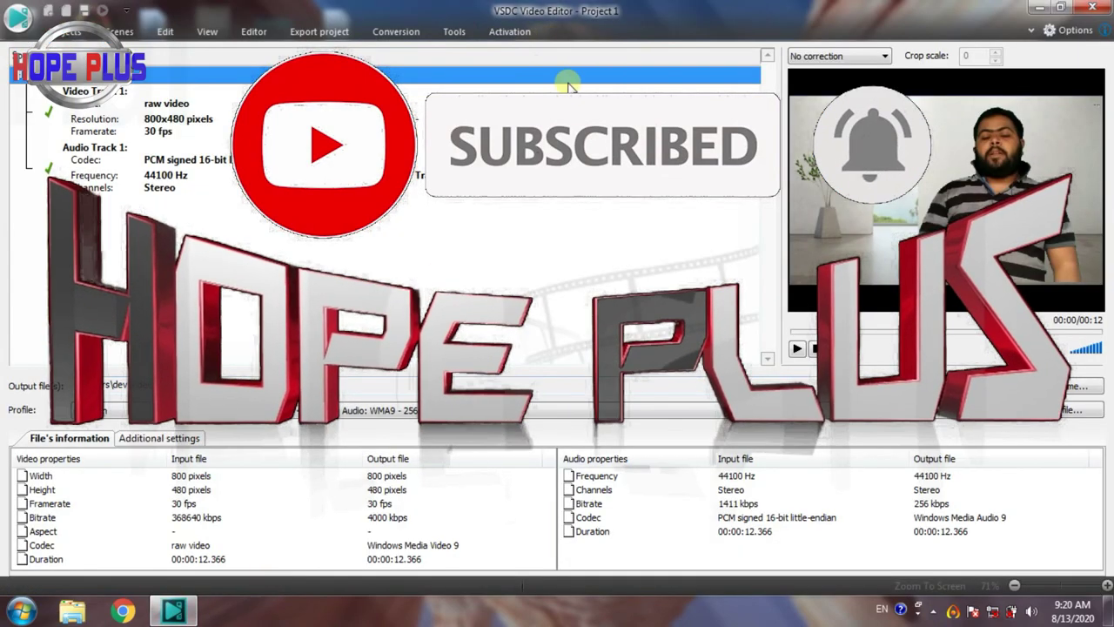